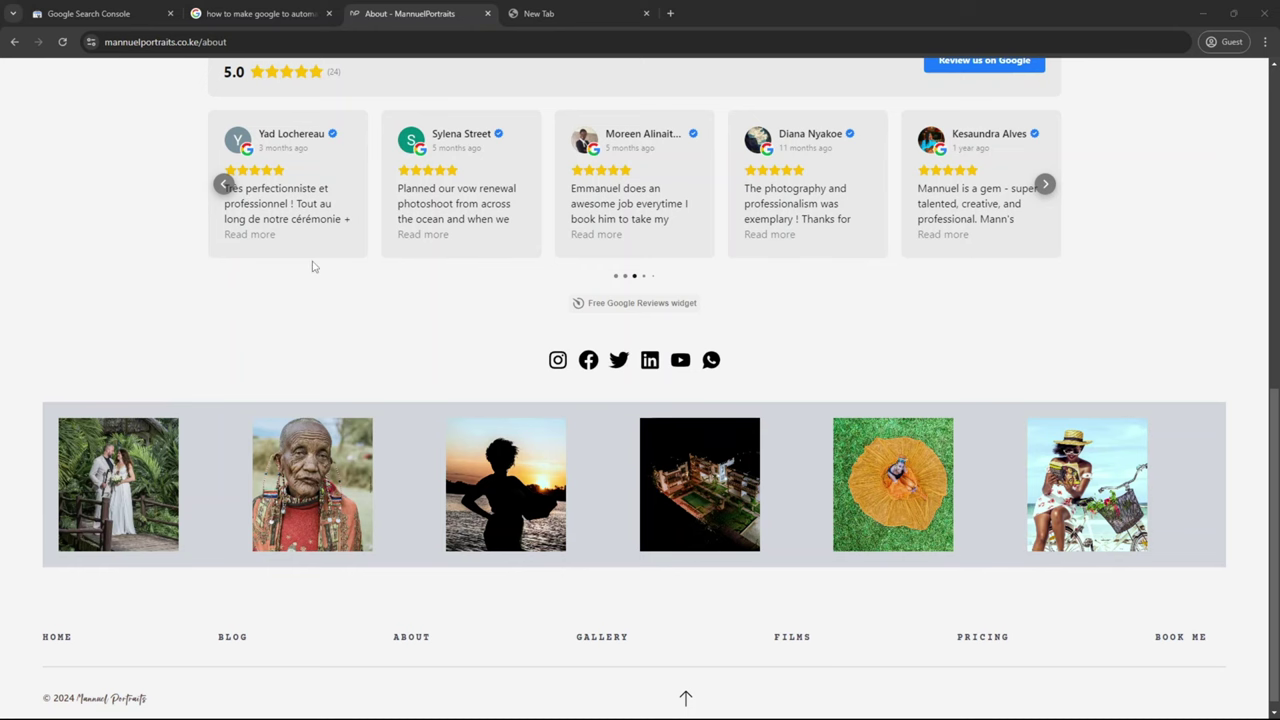
Examine the "What our customers say" Google Reviews widget on the About page, including its earlier reviews.
{"action": "scroll", "coordinate": [320, 262], "scroll_direction": "up", "scroll_amount": 1}
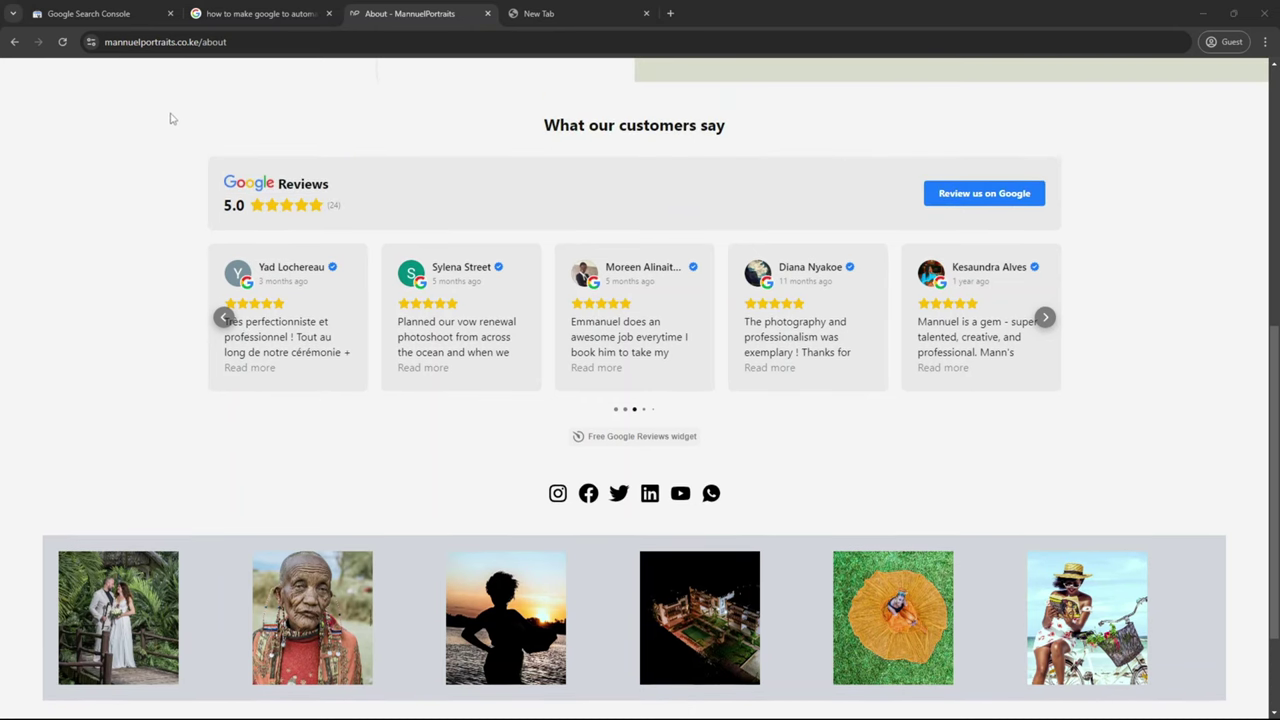
{"action": "left_click_drag", "start_coordinate": [157, 99], "coordinate": [1127, 398]}
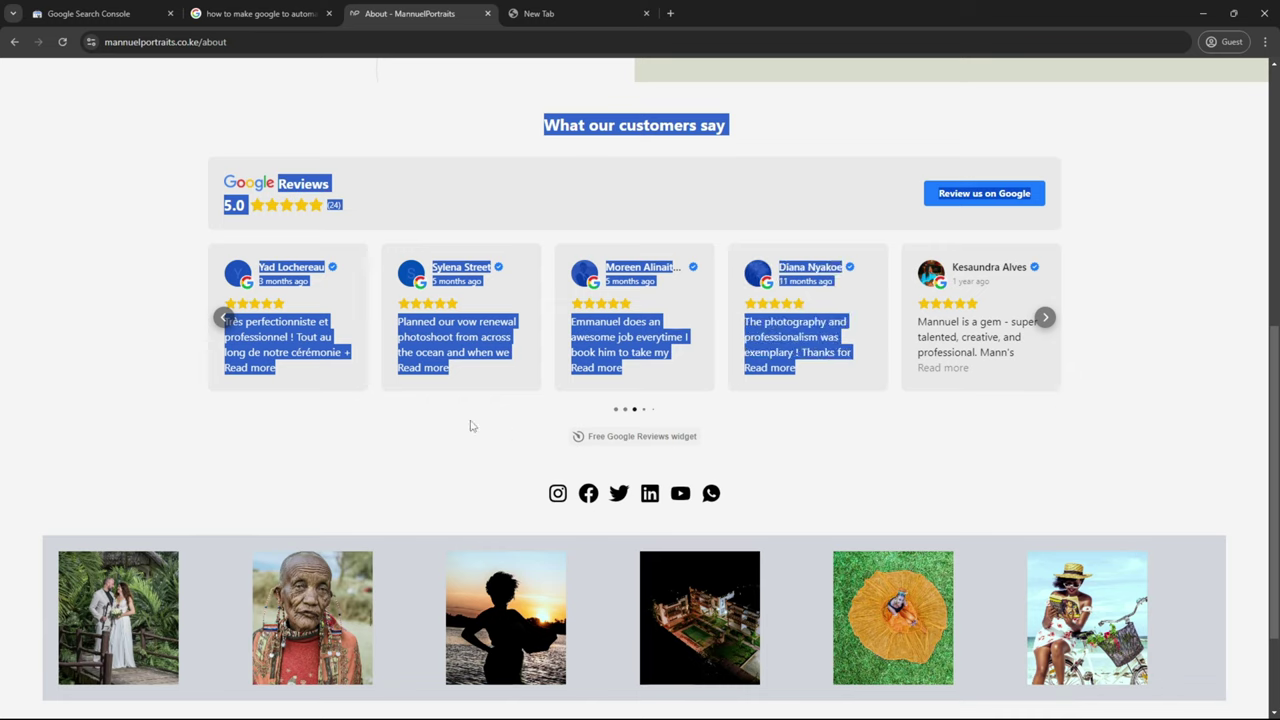
{"action": "left_click", "coordinate": [340, 416]}
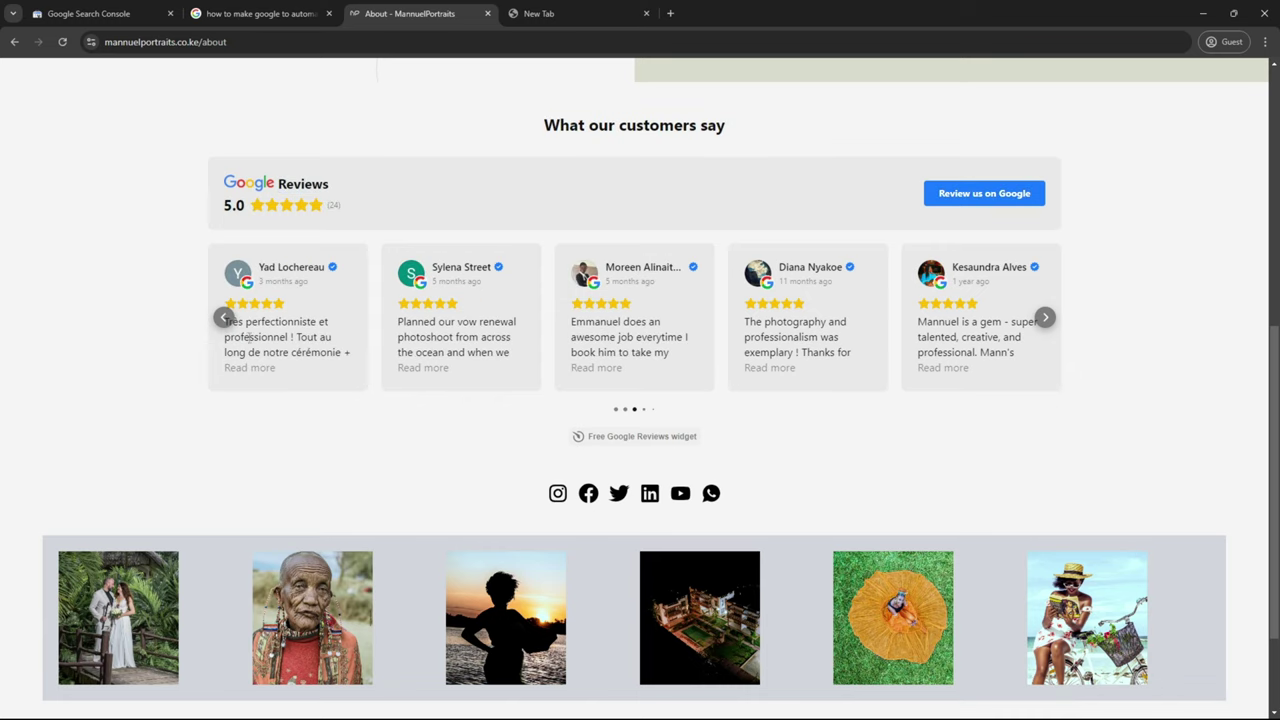
{"action": "left_click", "coordinate": [223, 318]}
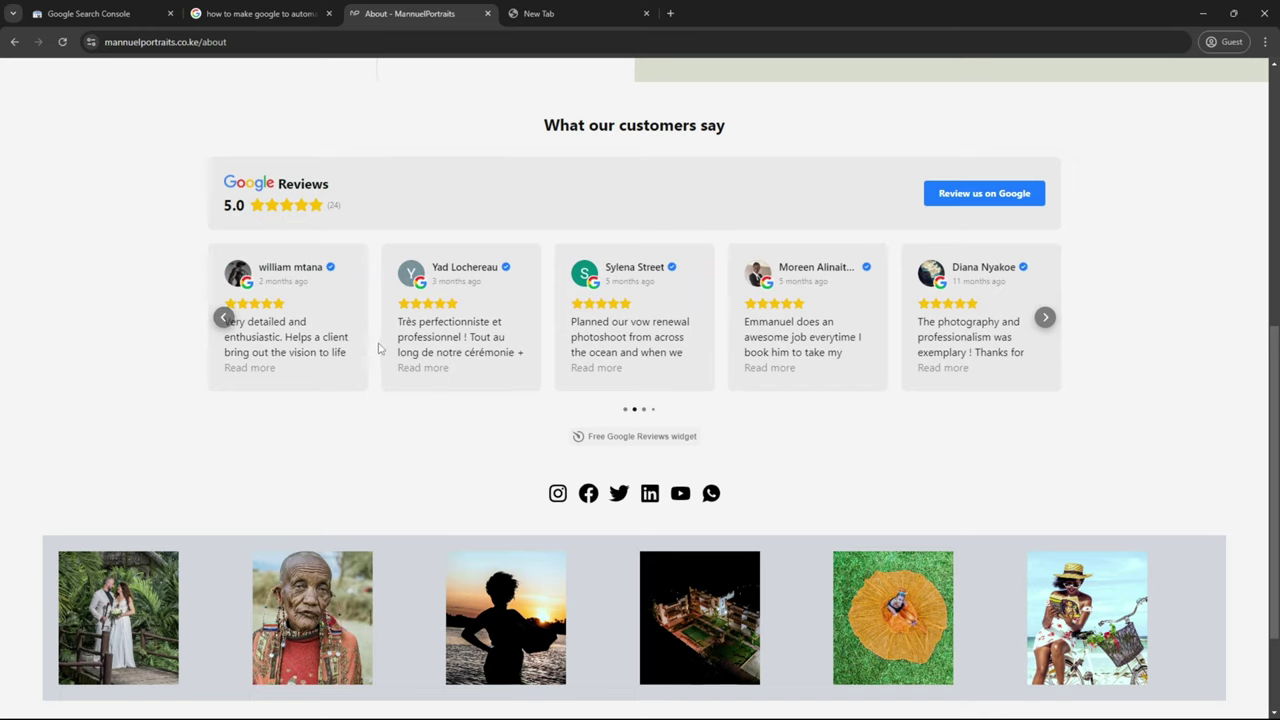
{"action": "scroll", "coordinate": [575, 257], "scroll_direction": "up", "scroll_amount": 1}
{"action": "left_click_drag", "start_coordinate": [541, 256], "coordinate": [1017, 483]}
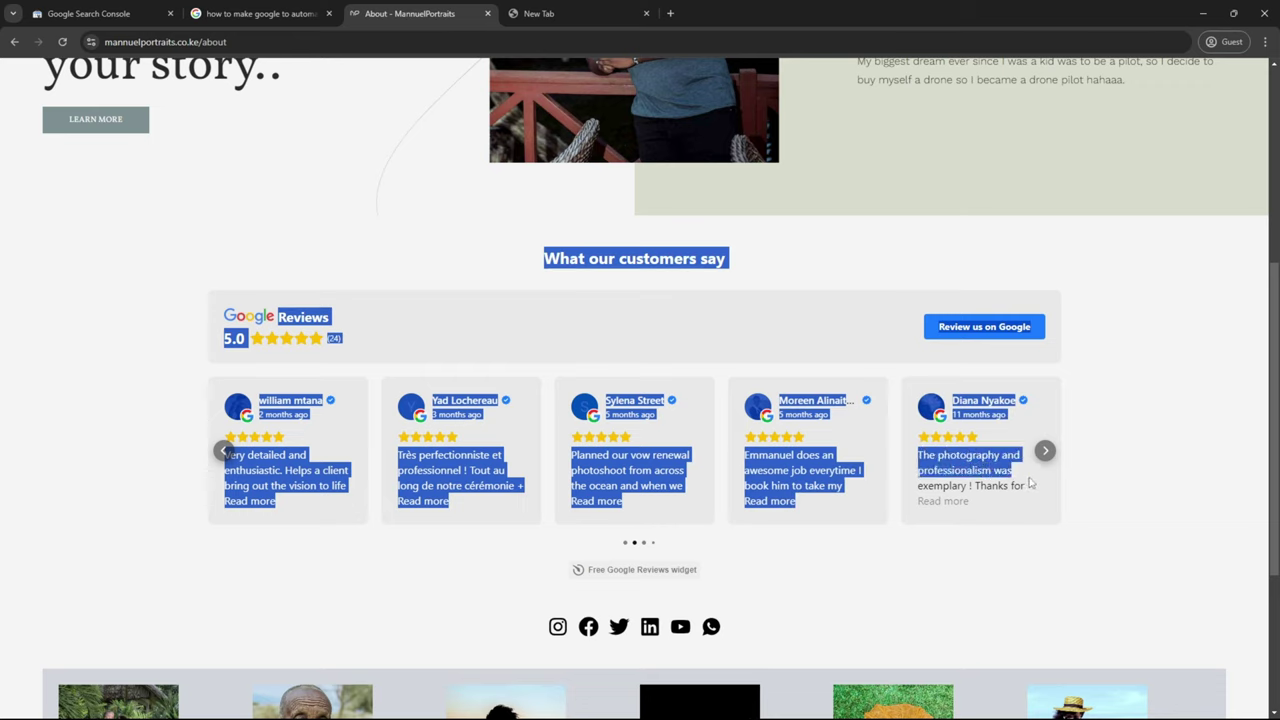
{"action": "left_click", "coordinate": [177, 317]}
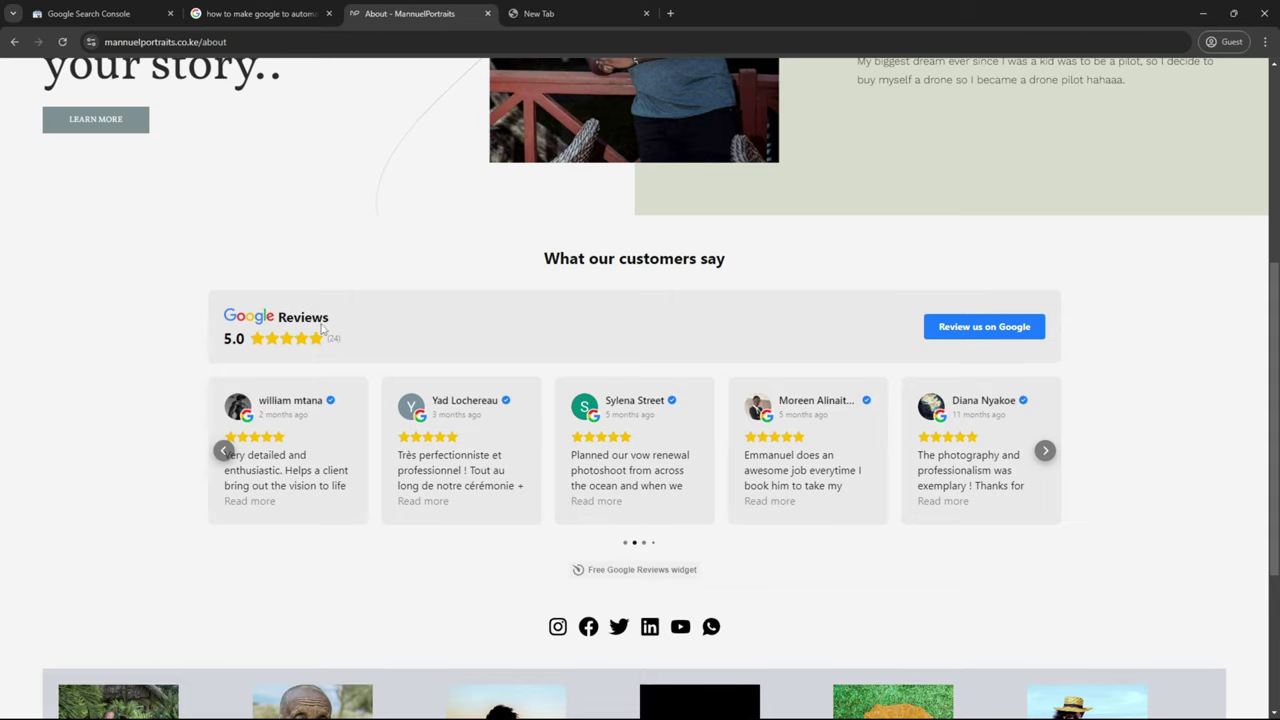
Search Google for "mannuel portraits" in the empty browser tab.
{"action": "left_click", "coordinate": [618, 14]}
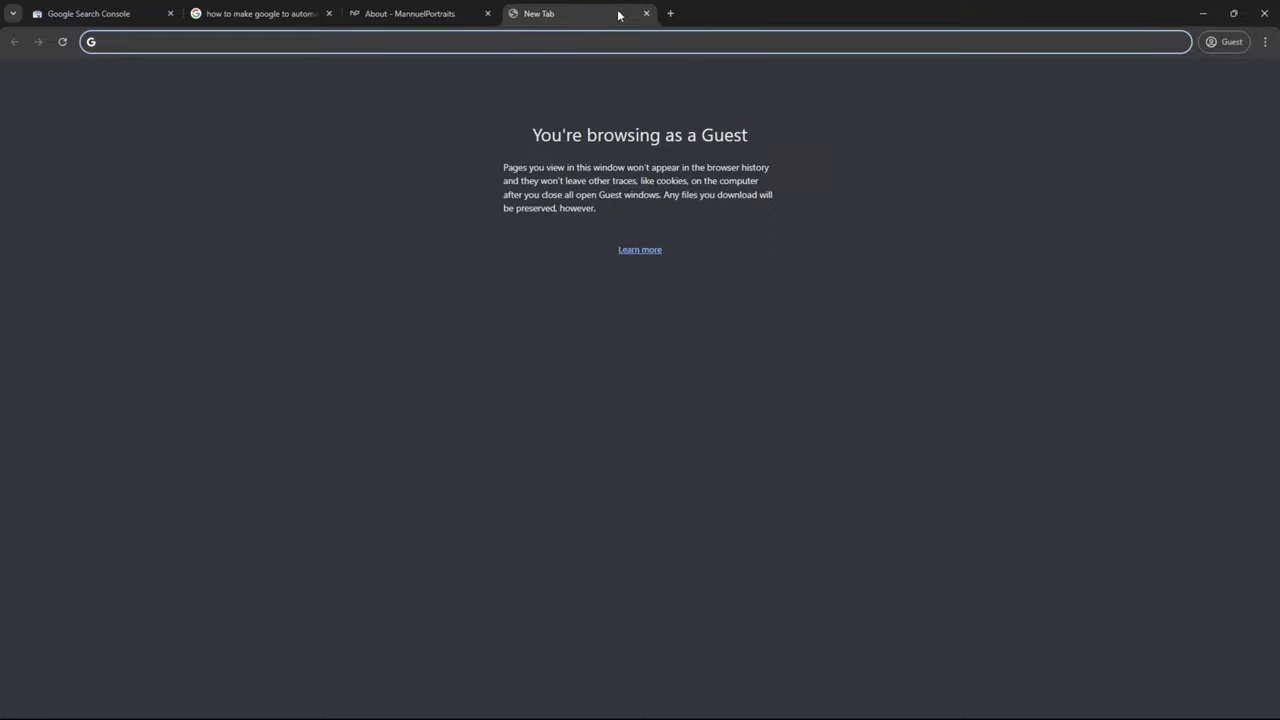
{"action": "type", "text": "mannuel"}
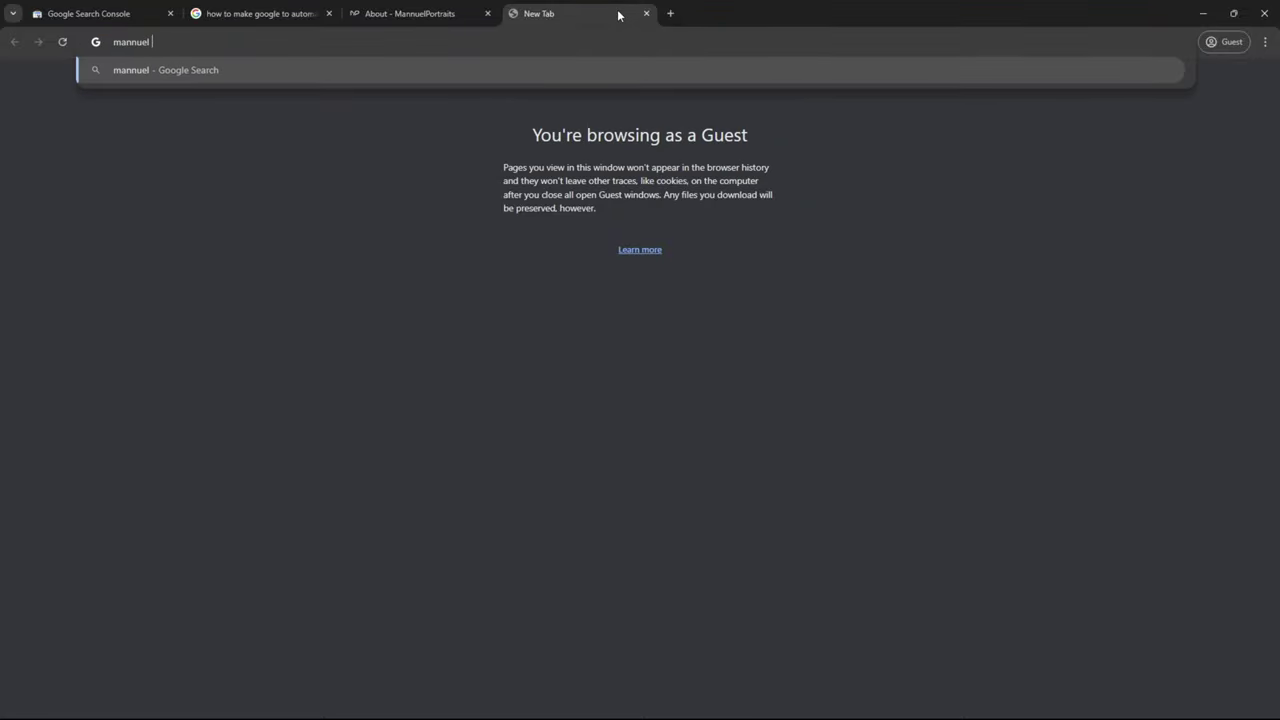
{"action": "type", "text": " portraits"}
{"action": "key", "text": "BackSpace"}
{"action": "key", "text": "BackSpace"}
{"action": "type", "text": "ts"}
{"action": "key", "text": "Return"}
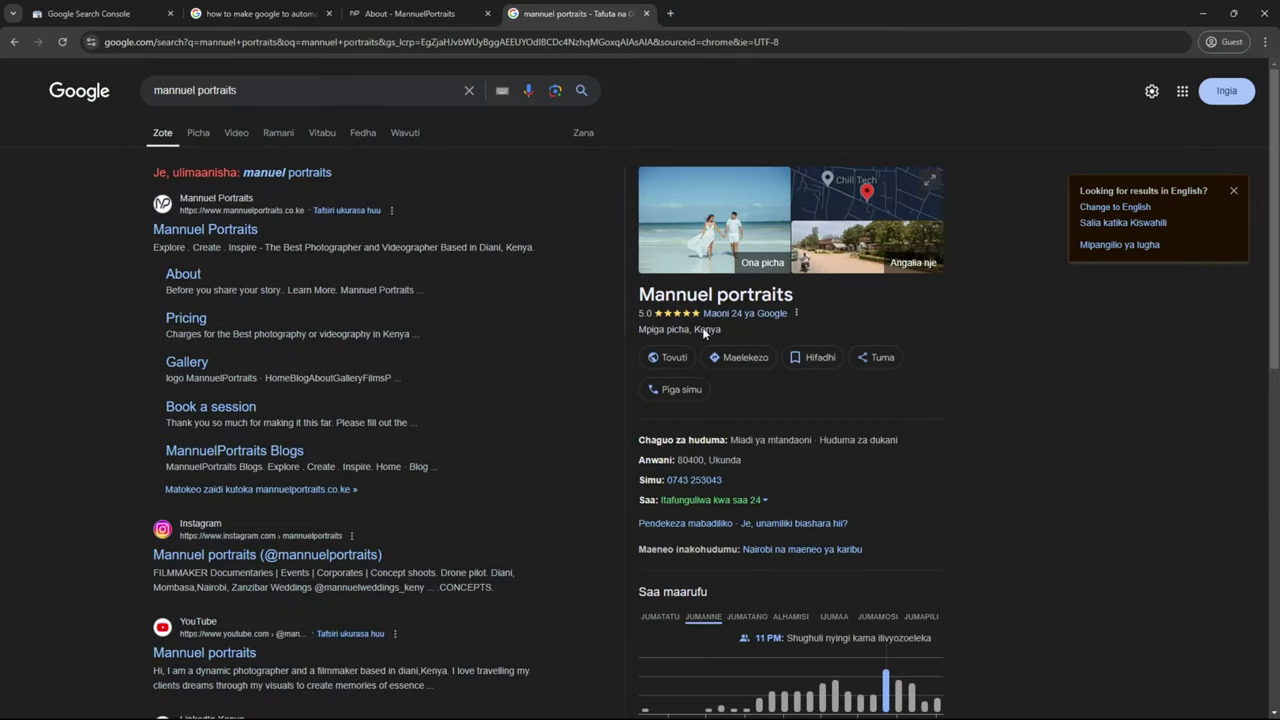
Read through the Google reviews of the Mannuel portraits business listing, close them, and return to the site's About page.
{"action": "left_click", "coordinate": [766, 318]}
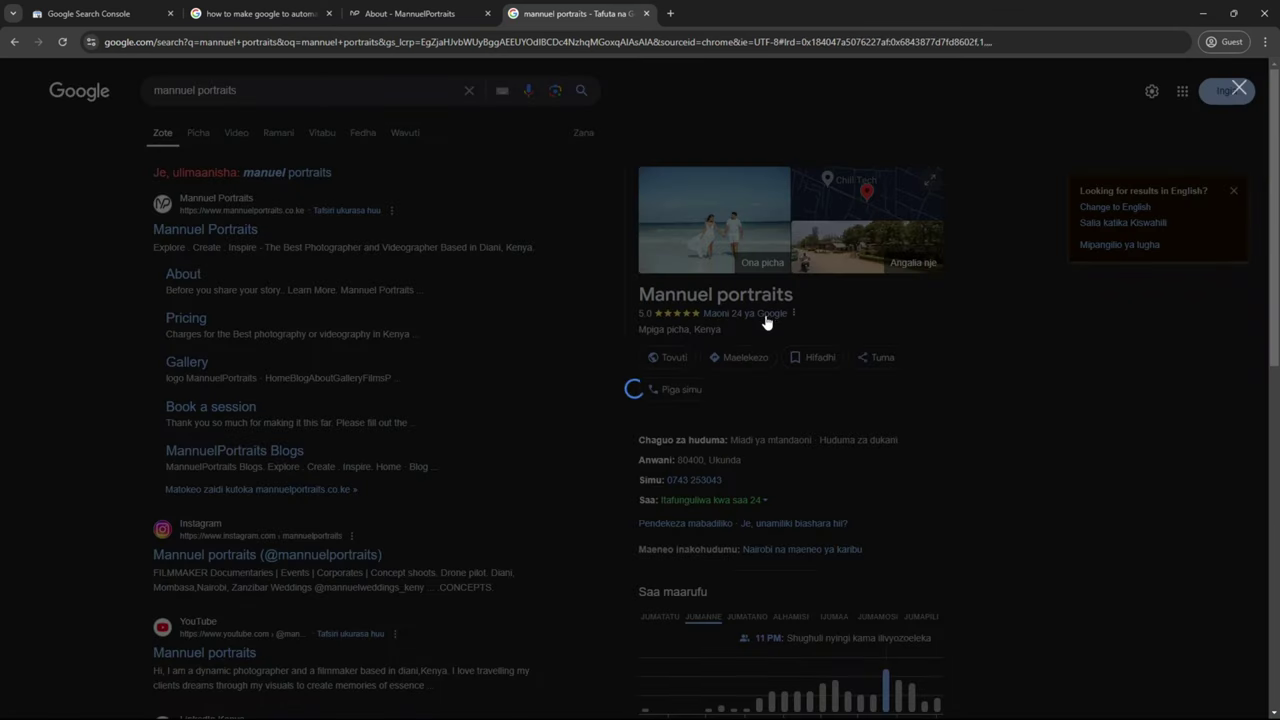
{"action": "scroll", "coordinate": [750, 382], "scroll_direction": "down", "scroll_amount": 10}
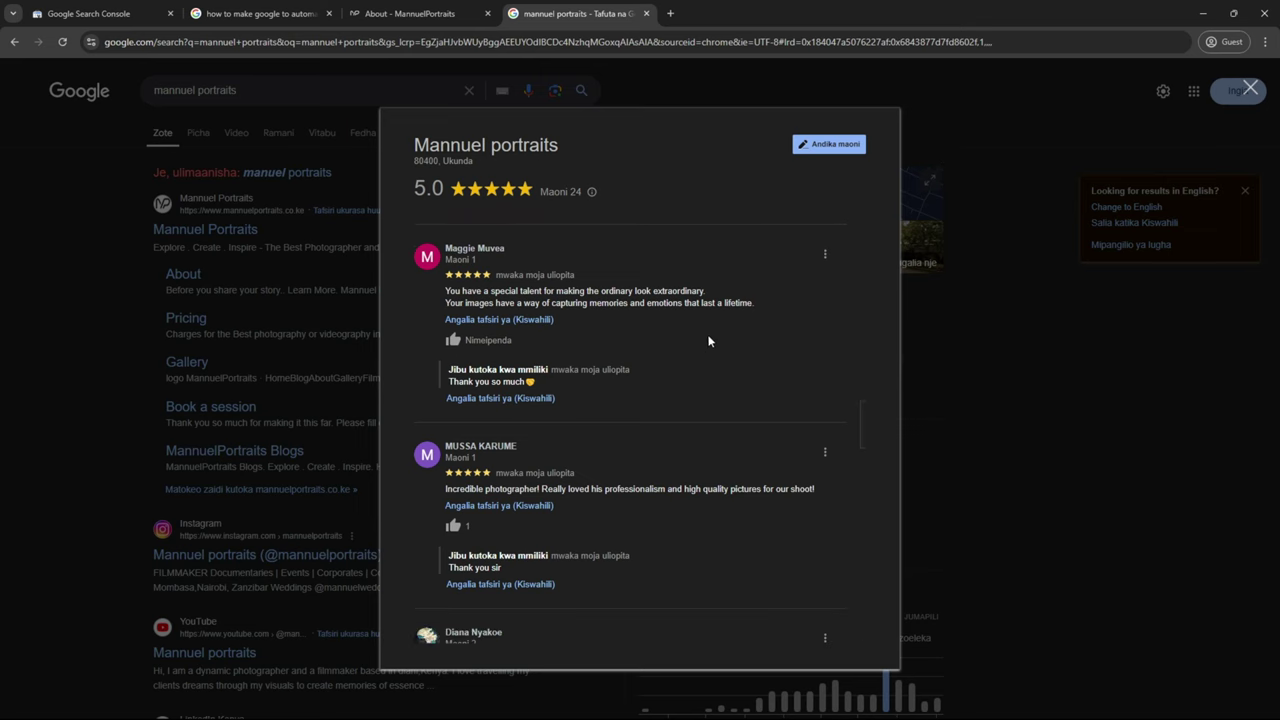
{"action": "left_click", "coordinate": [18, 338]}
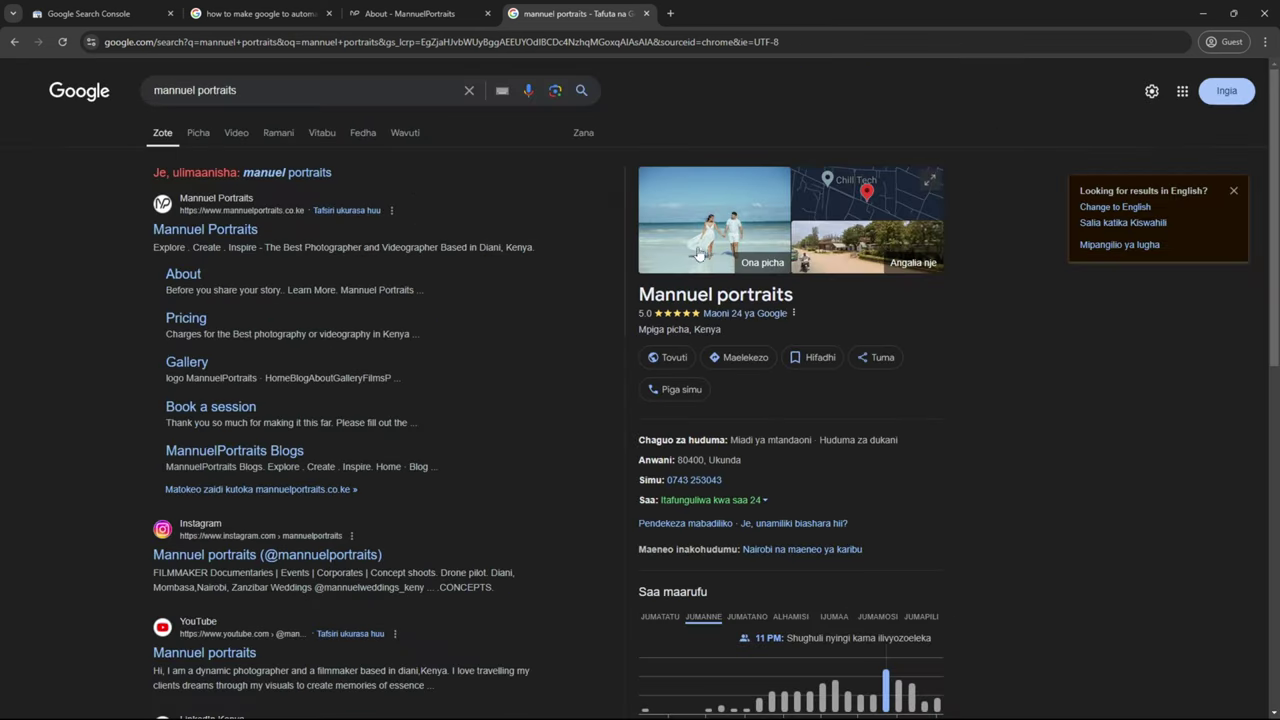
{"action": "left_click", "coordinate": [395, 12]}
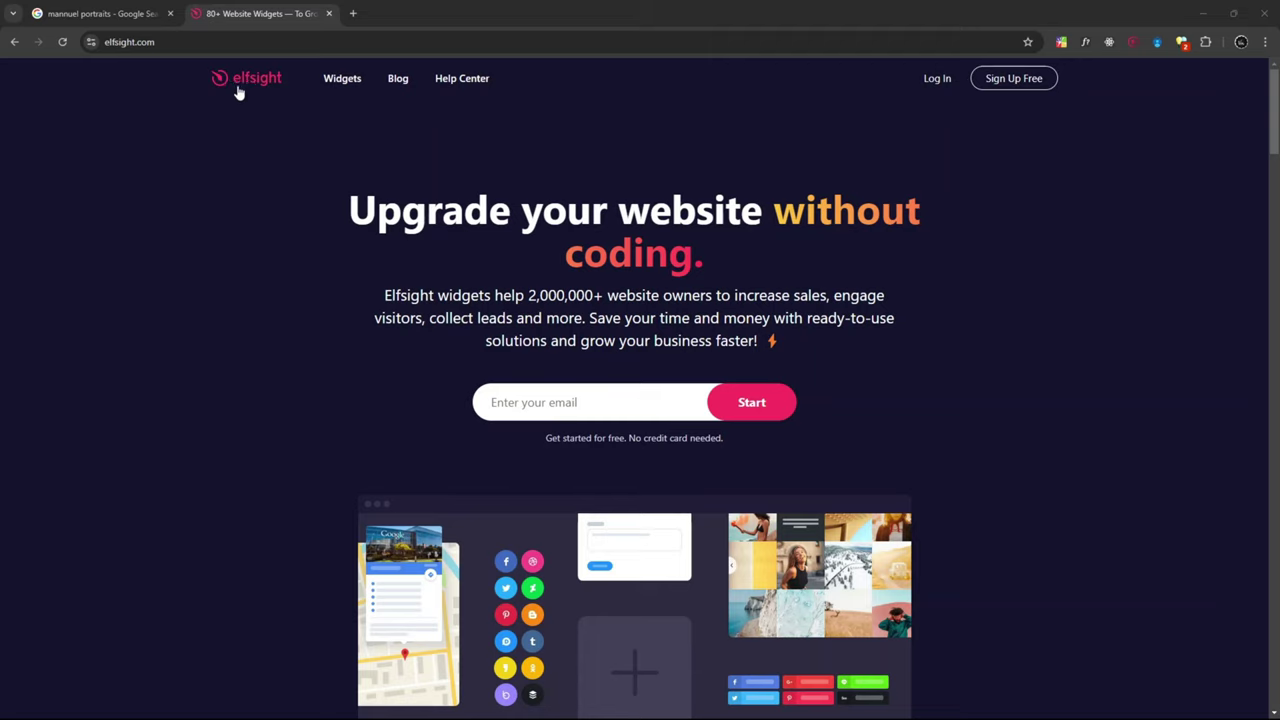
Sign up for a free Elfsight account with the chosen Google account and dismiss the Getting Started checklist.
{"action": "left_click", "coordinate": [335, 82]}
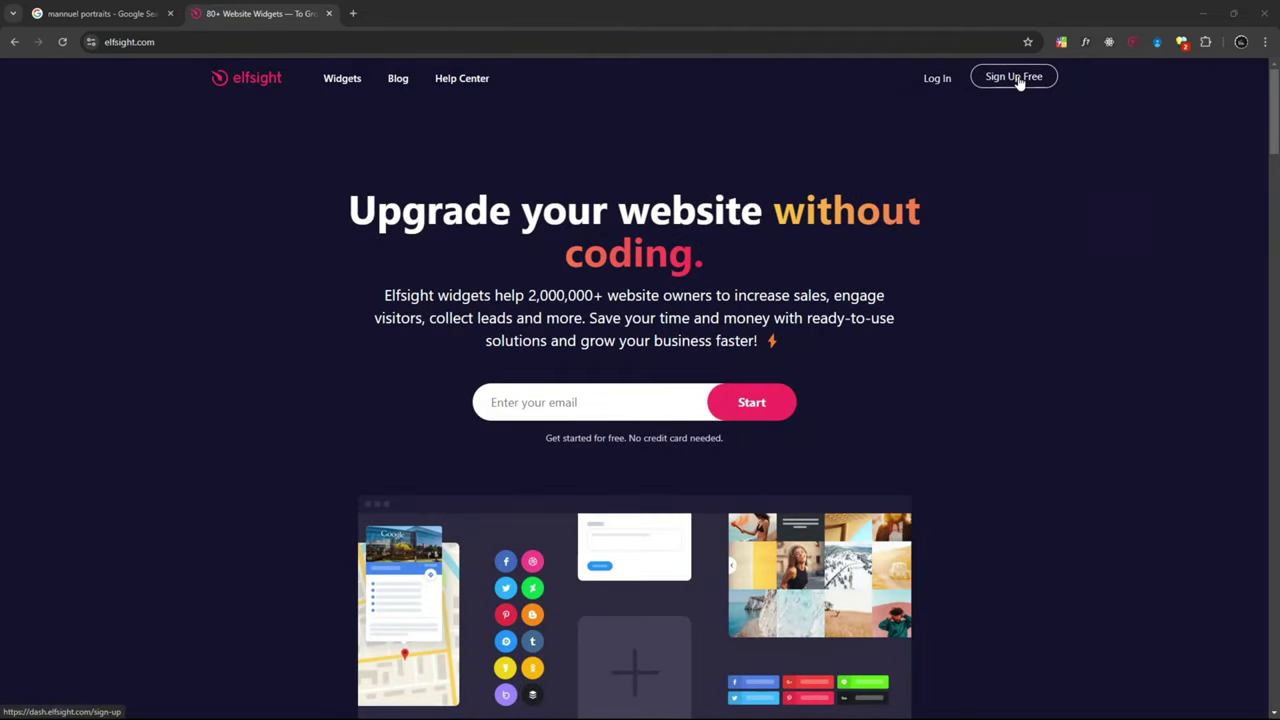
{"action": "left_click", "coordinate": [1019, 80]}
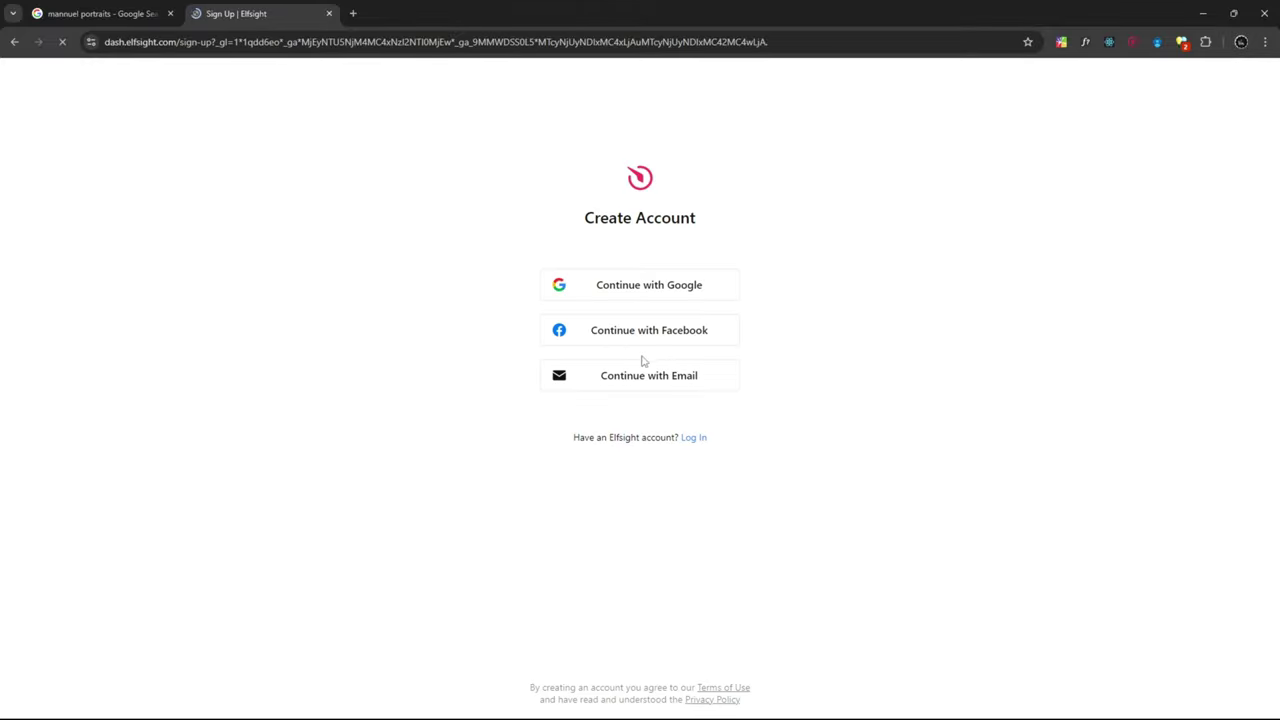
{"action": "left_click", "coordinate": [672, 283]}
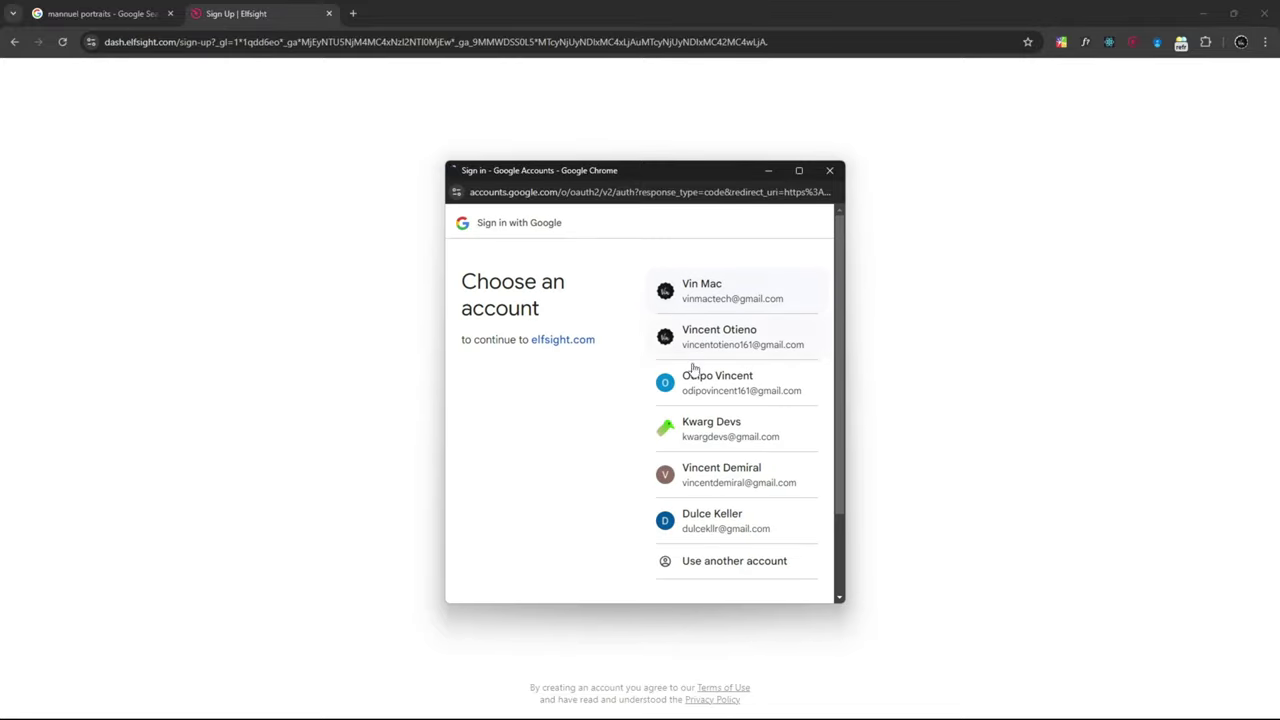
{"action": "left_click", "coordinate": [725, 523]}
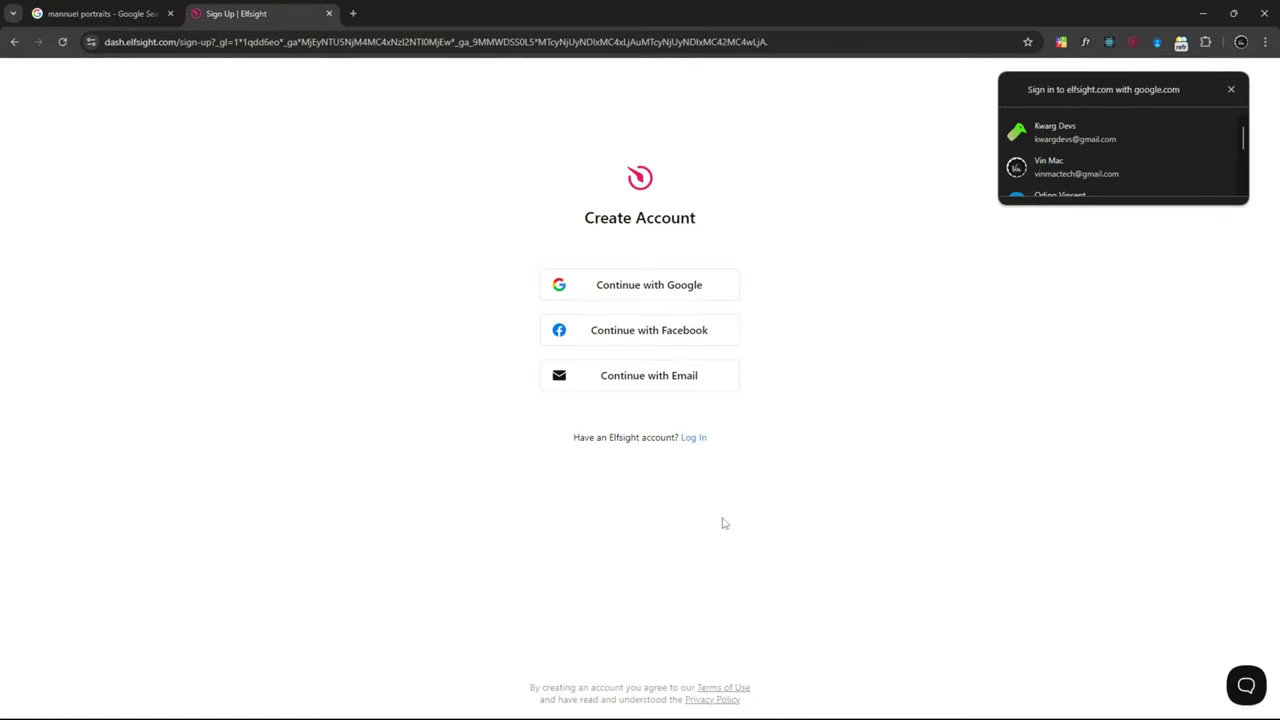
{"action": "scroll", "coordinate": [1101, 185], "scroll_direction": "down", "scroll_amount": 1}
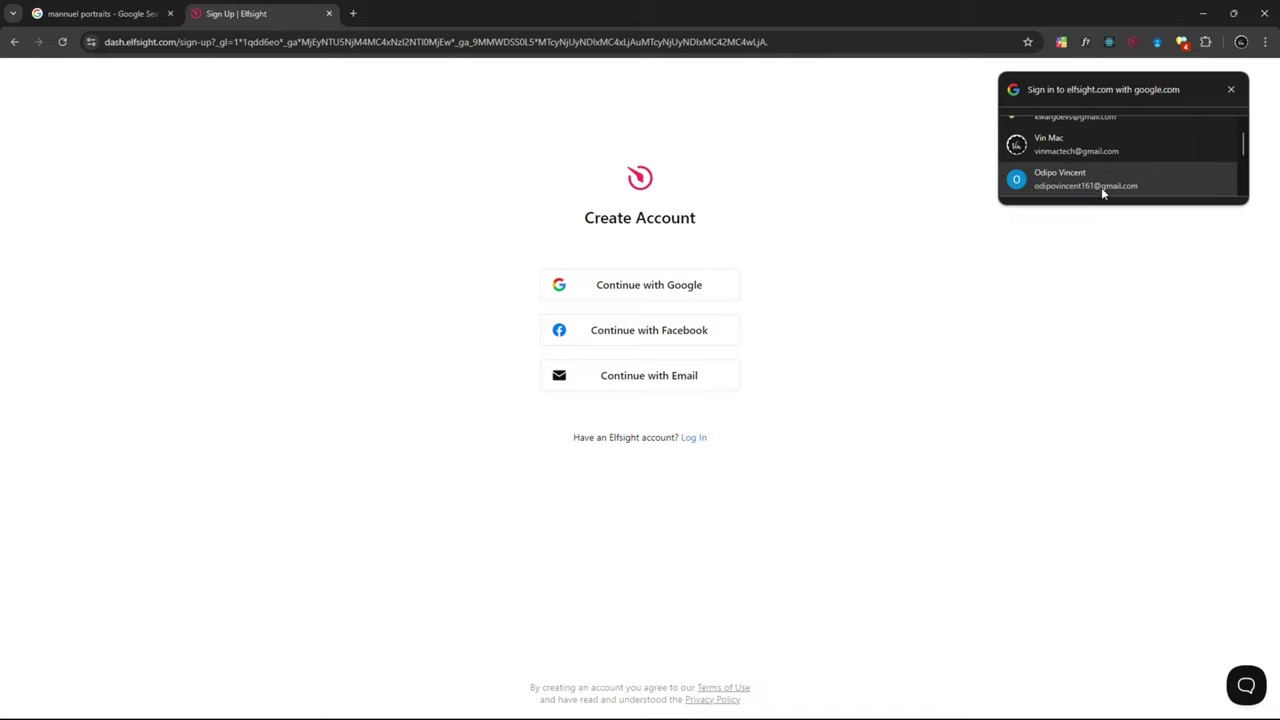
{"action": "scroll", "coordinate": [1097, 177], "scroll_direction": "down", "scroll_amount": 1}
{"action": "left_click", "coordinate": [1048, 188]}
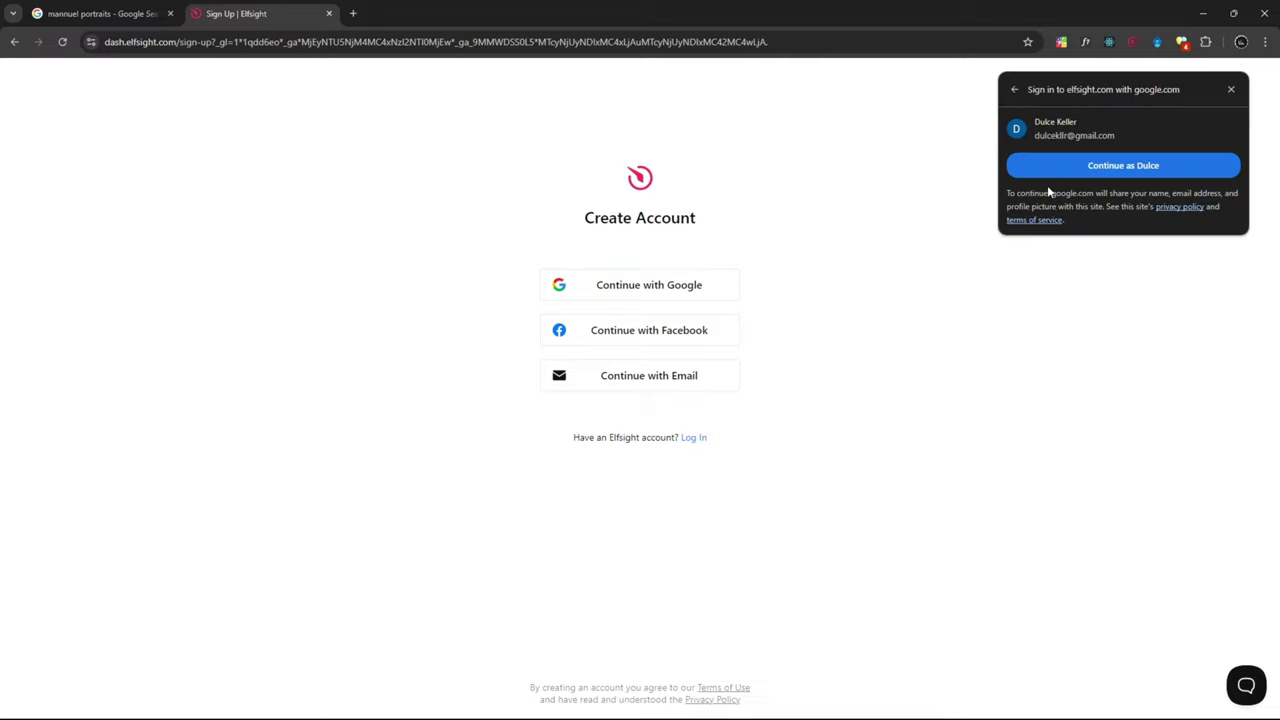
{"action": "left_click", "coordinate": [1080, 170]}
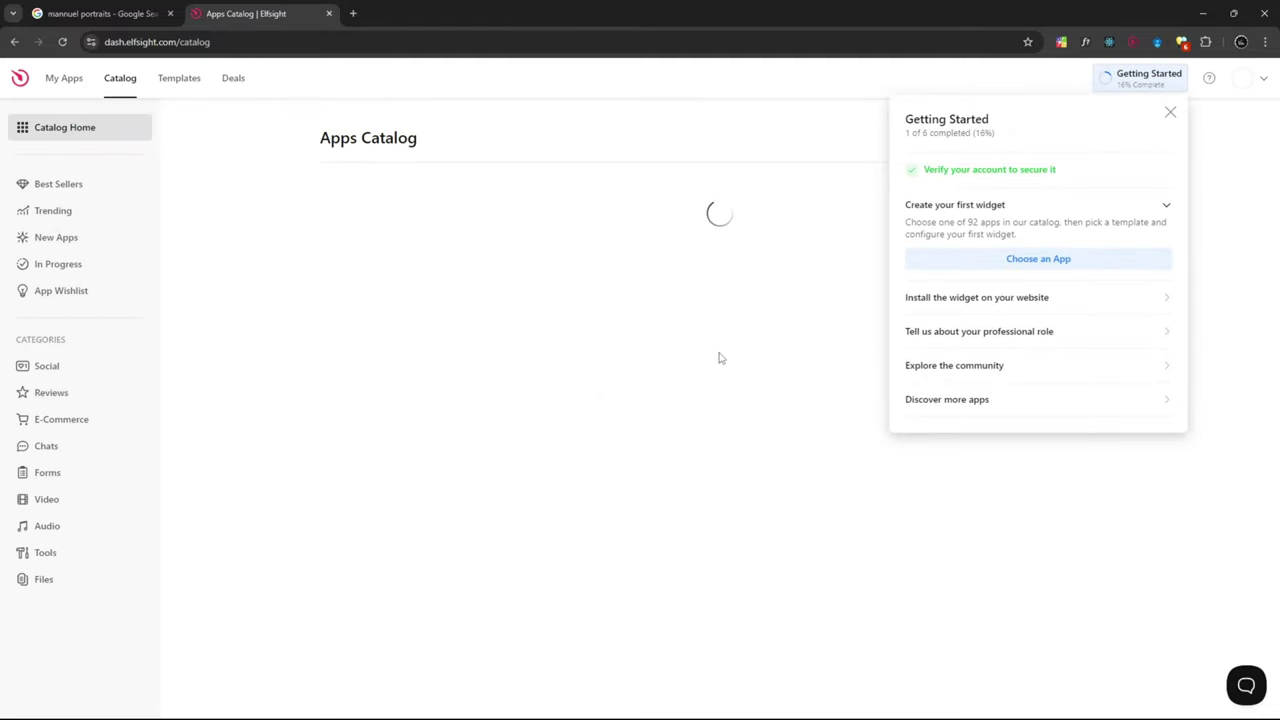
{"action": "left_click", "coordinate": [1168, 112]}
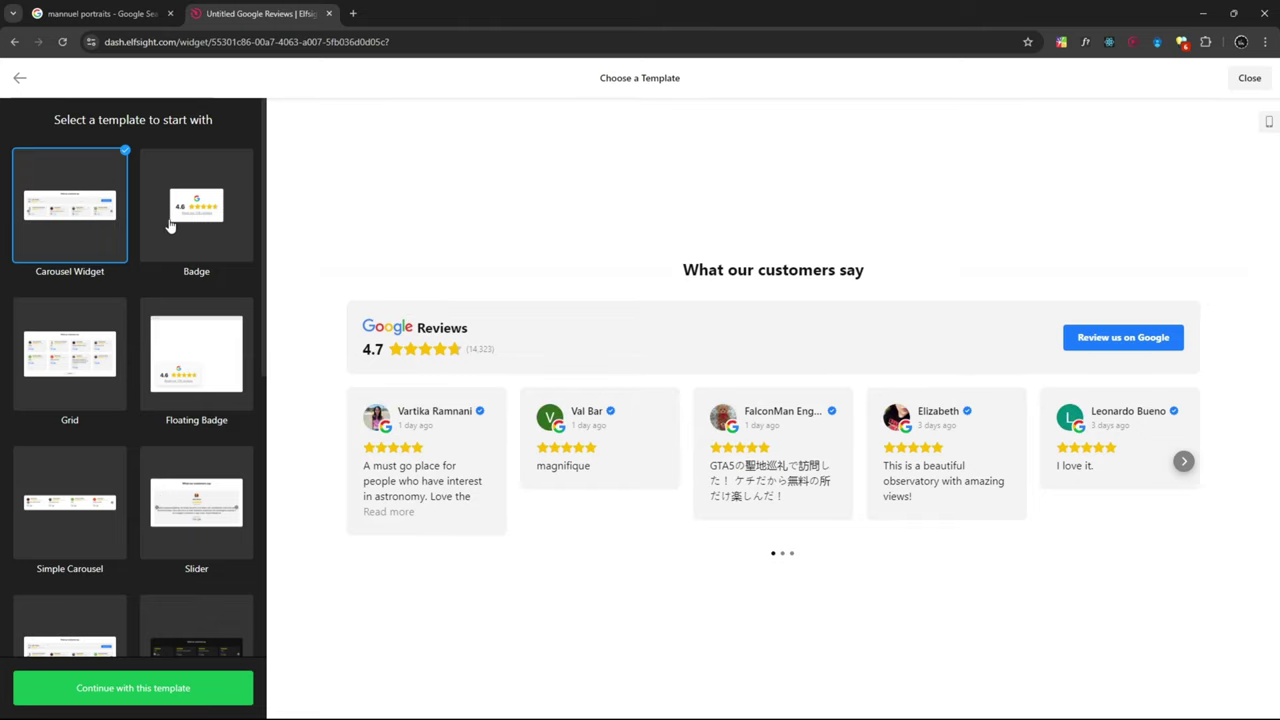
Preview the Badge template, opening and closing its full list of reviews.
{"action": "left_click", "coordinate": [200, 230]}
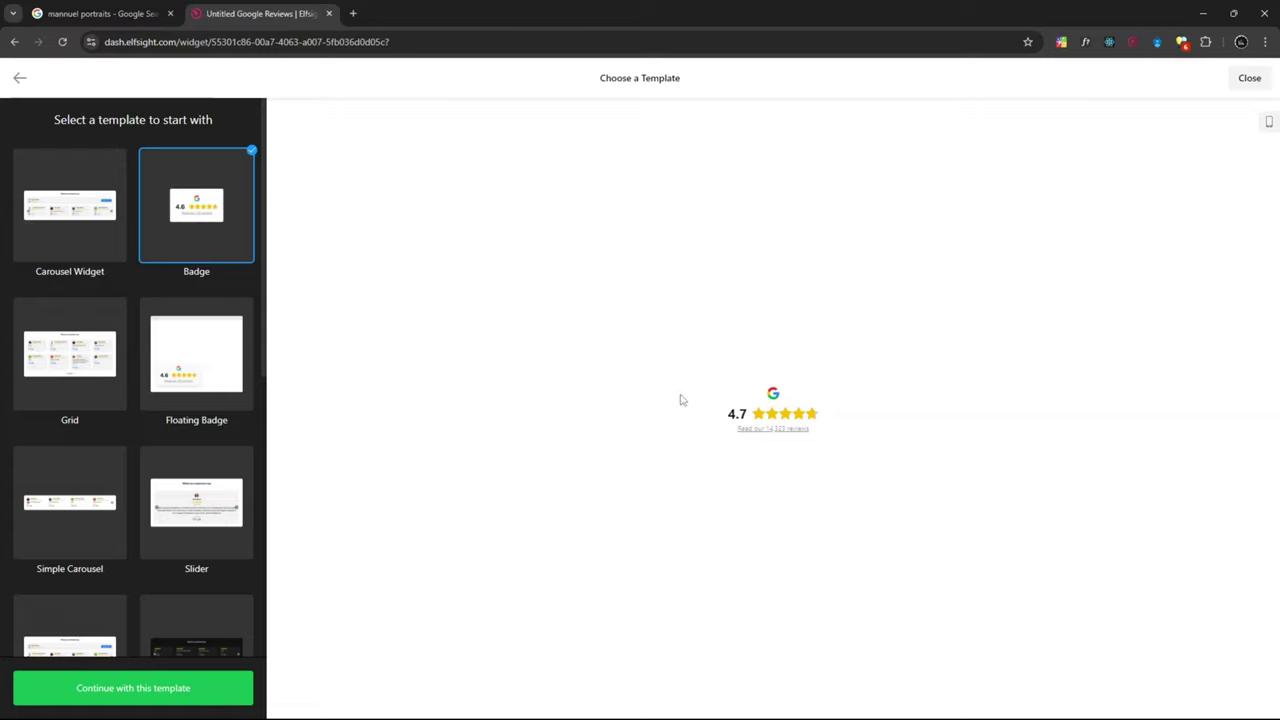
{"action": "left_click", "coordinate": [782, 433]}
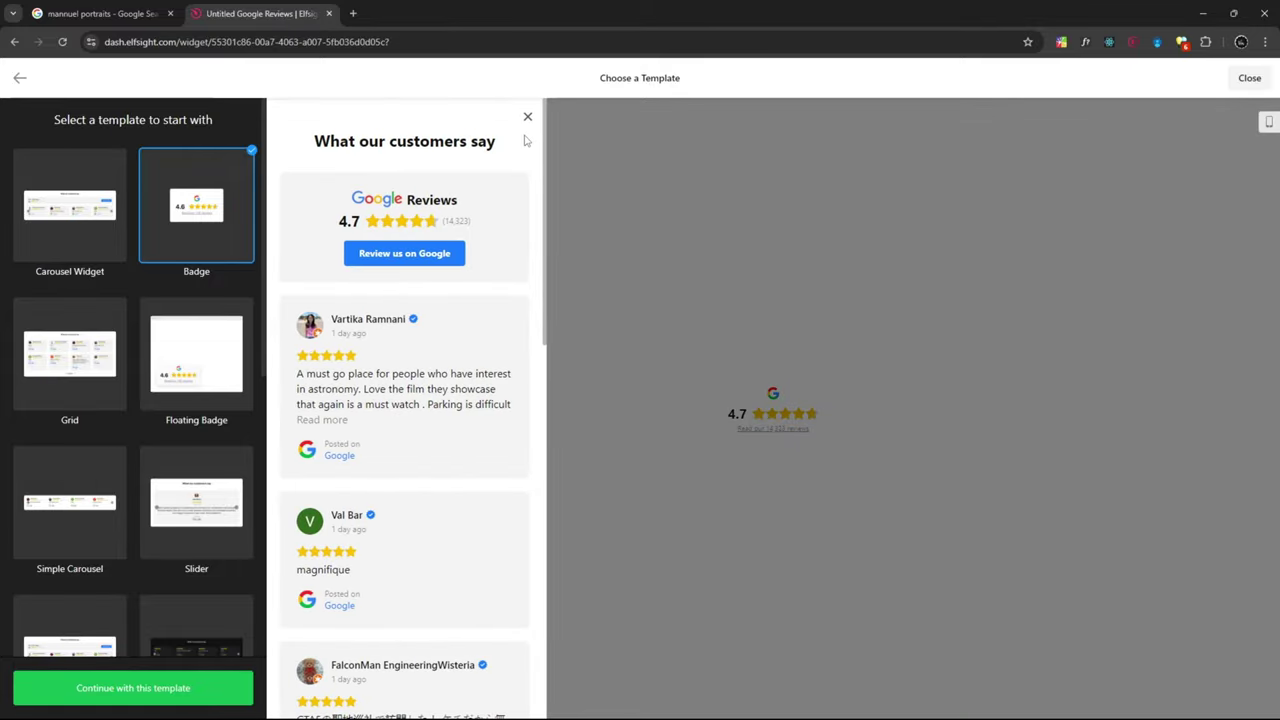
{"action": "left_click", "coordinate": [527, 116]}
Preview the Dark Carousel template and advance through its sample reviews.
{"action": "scroll", "coordinate": [120, 462], "scroll_direction": "down", "scroll_amount": 1}
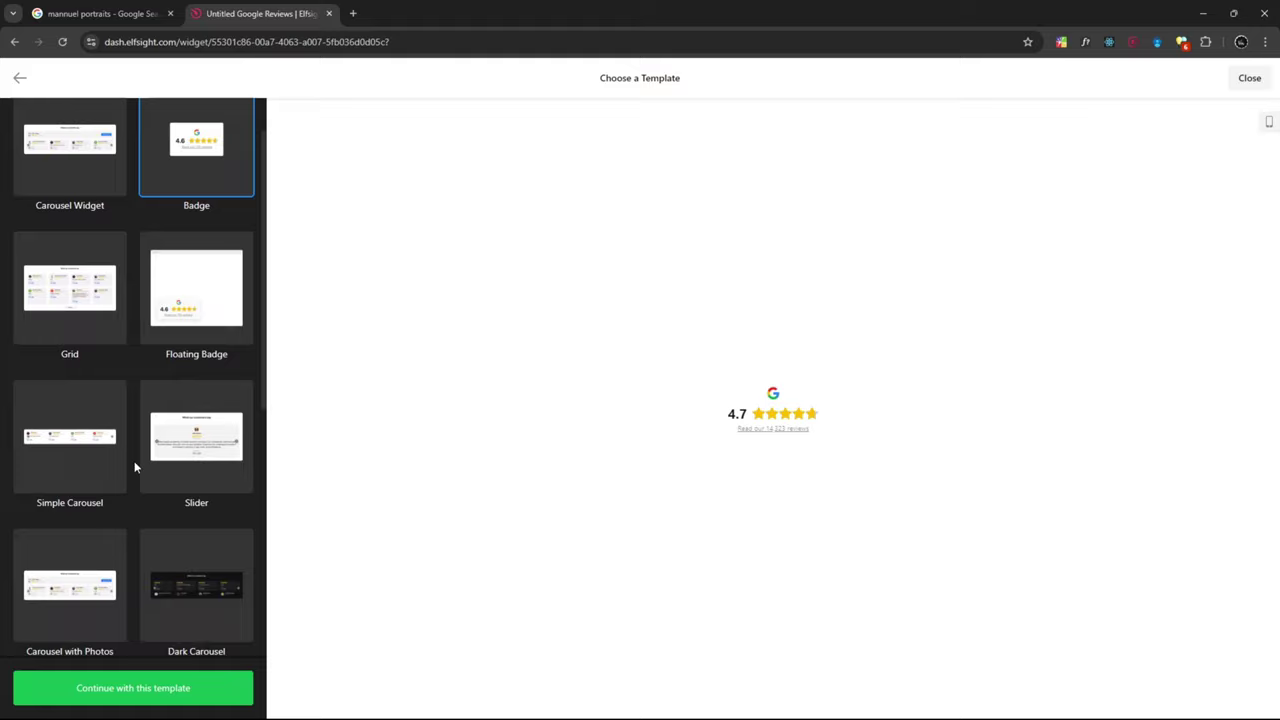
{"action": "scroll", "coordinate": [120, 594], "scroll_direction": "down", "scroll_amount": 1}
{"action": "scroll", "coordinate": [120, 594], "scroll_direction": "down", "scroll_amount": 4}
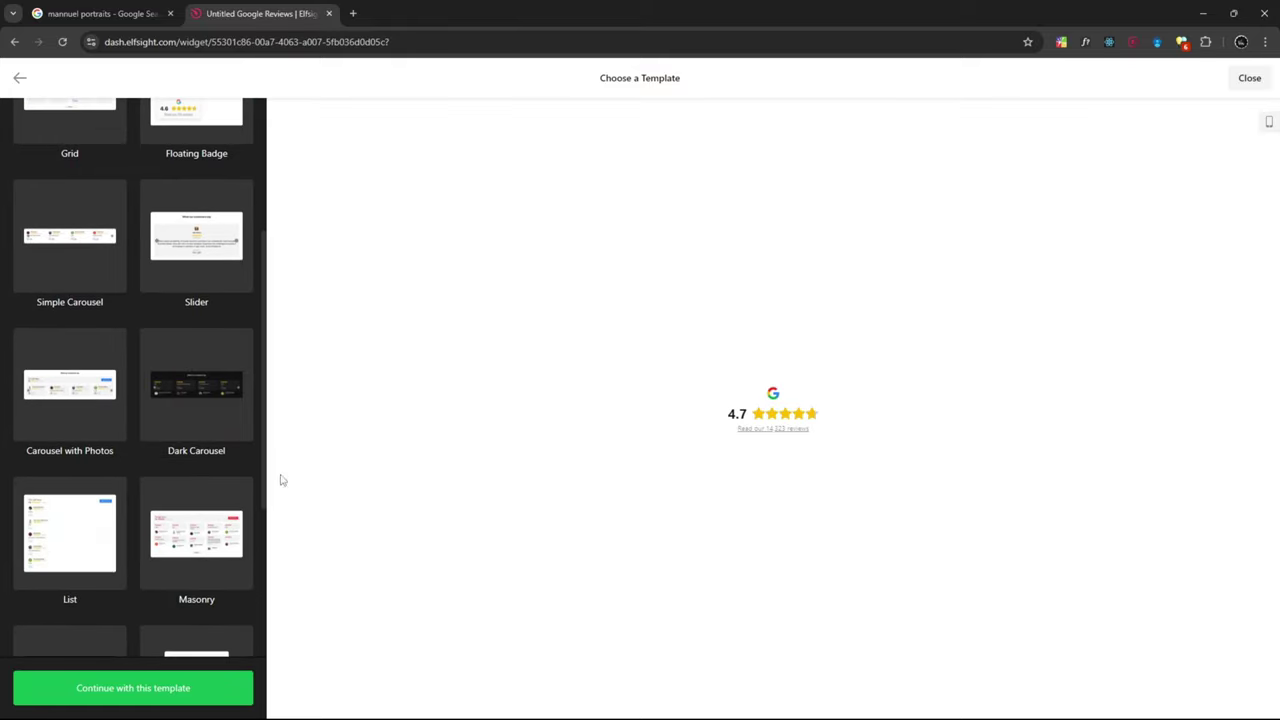
{"action": "left_click", "coordinate": [224, 393]}
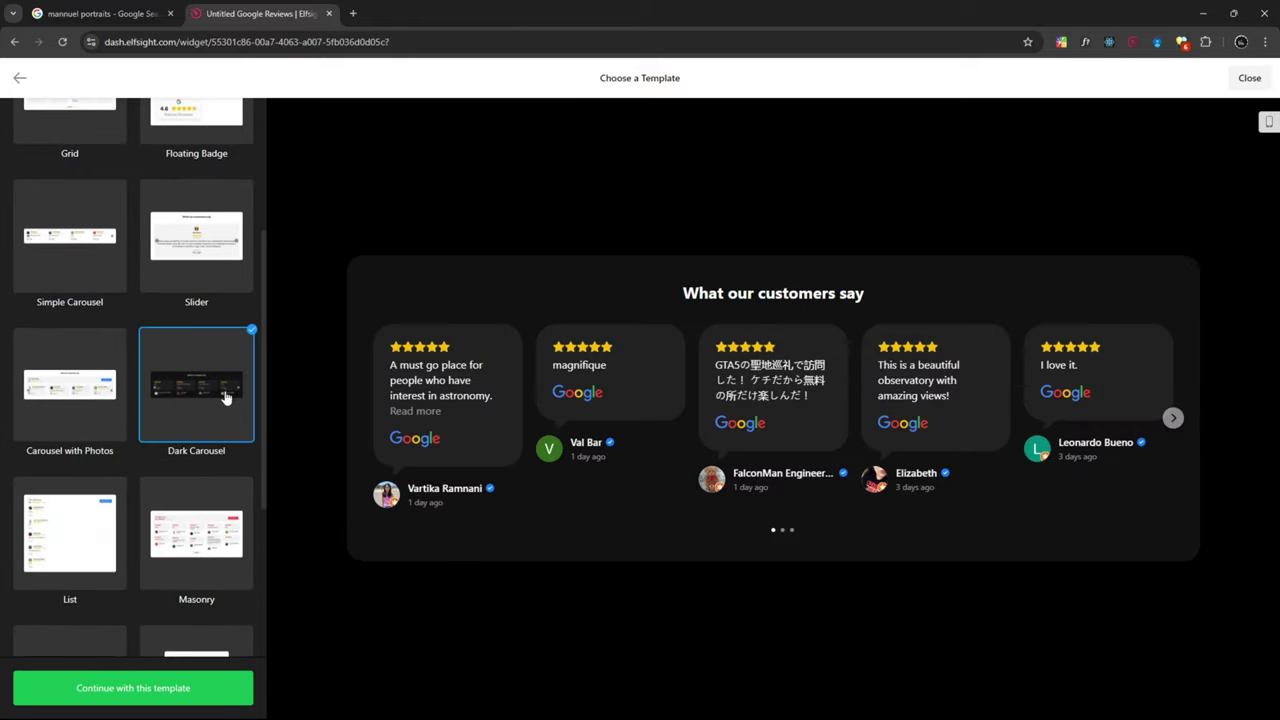
{"action": "left_click", "coordinate": [1173, 418]}
{"action": "left_click", "coordinate": [1173, 418]}
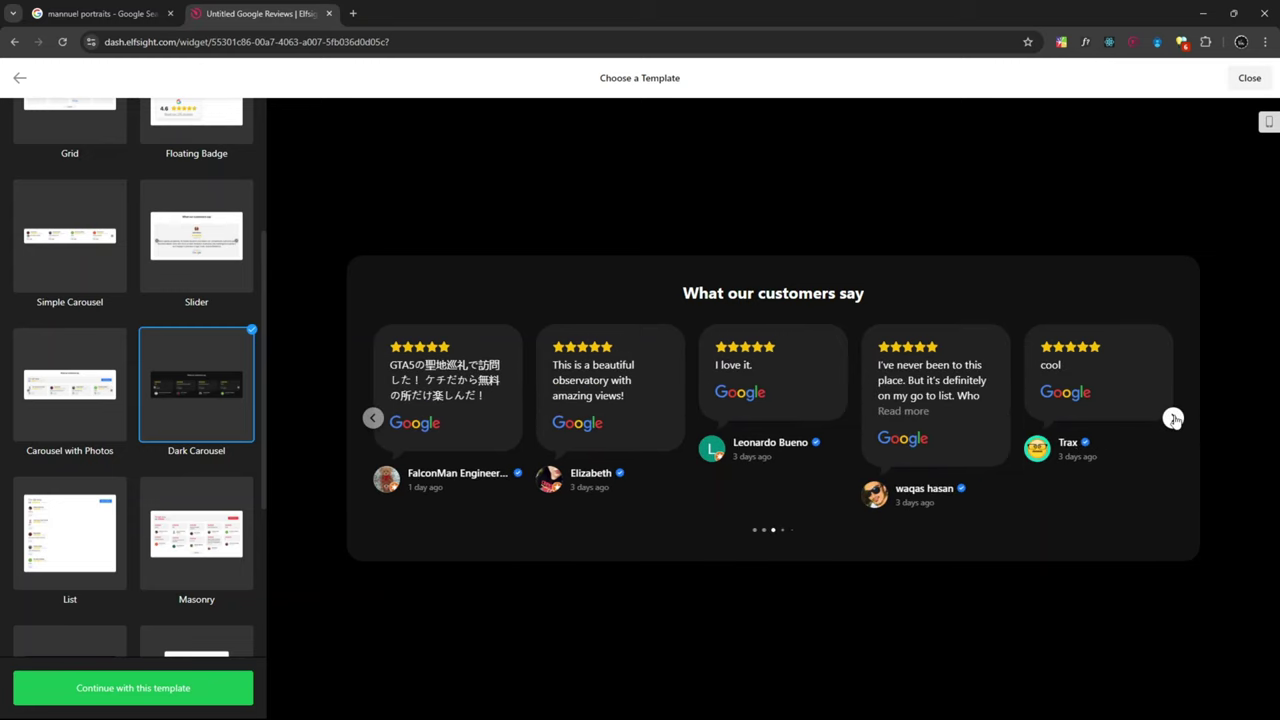
{"action": "left_click", "coordinate": [1173, 418]}
Select the Carousel Widget template and continue with it to the widget editor.
{"action": "scroll", "coordinate": [121, 390], "scroll_direction": "up", "scroll_amount": 6}
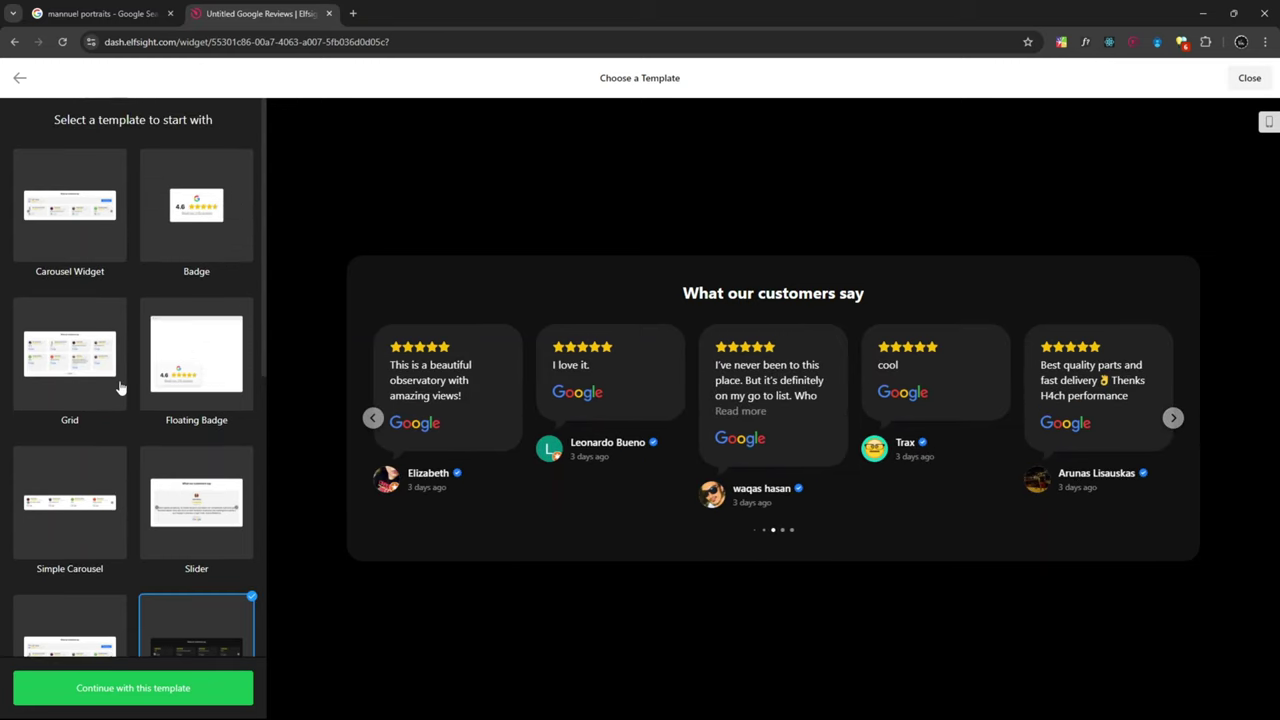
{"action": "left_click", "coordinate": [45, 238]}
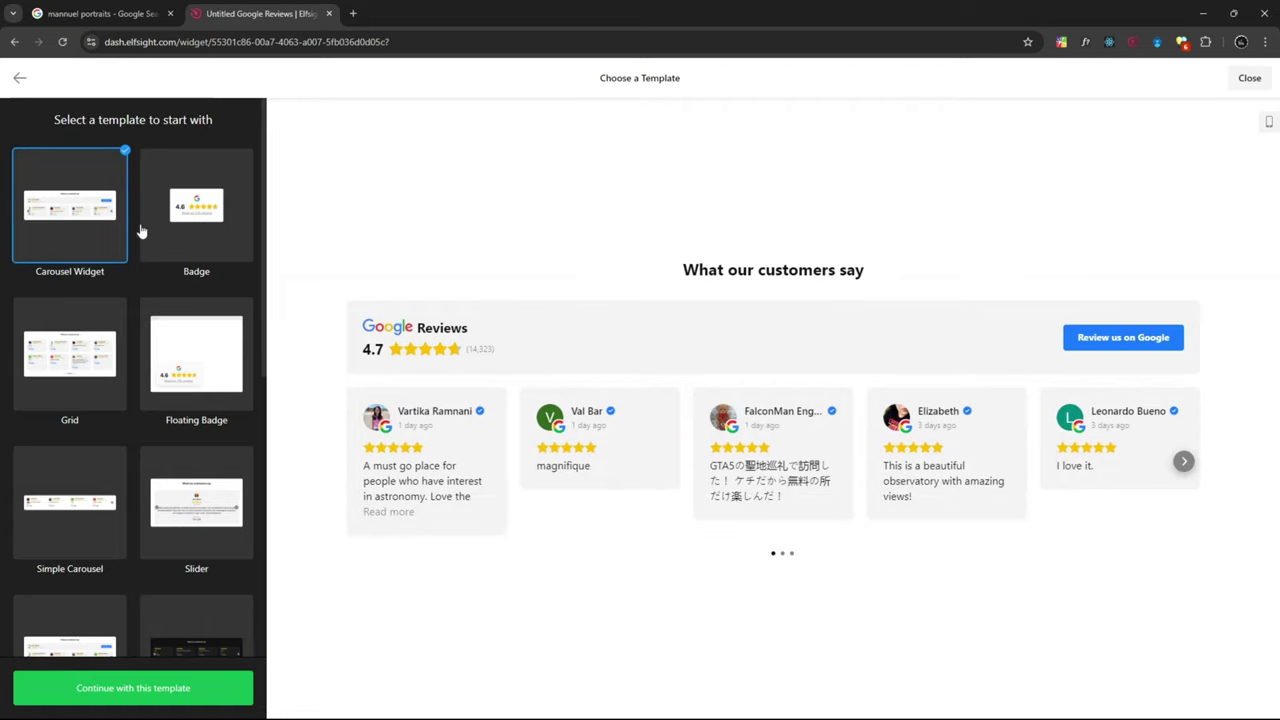
{"action": "left_click", "coordinate": [120, 690]}
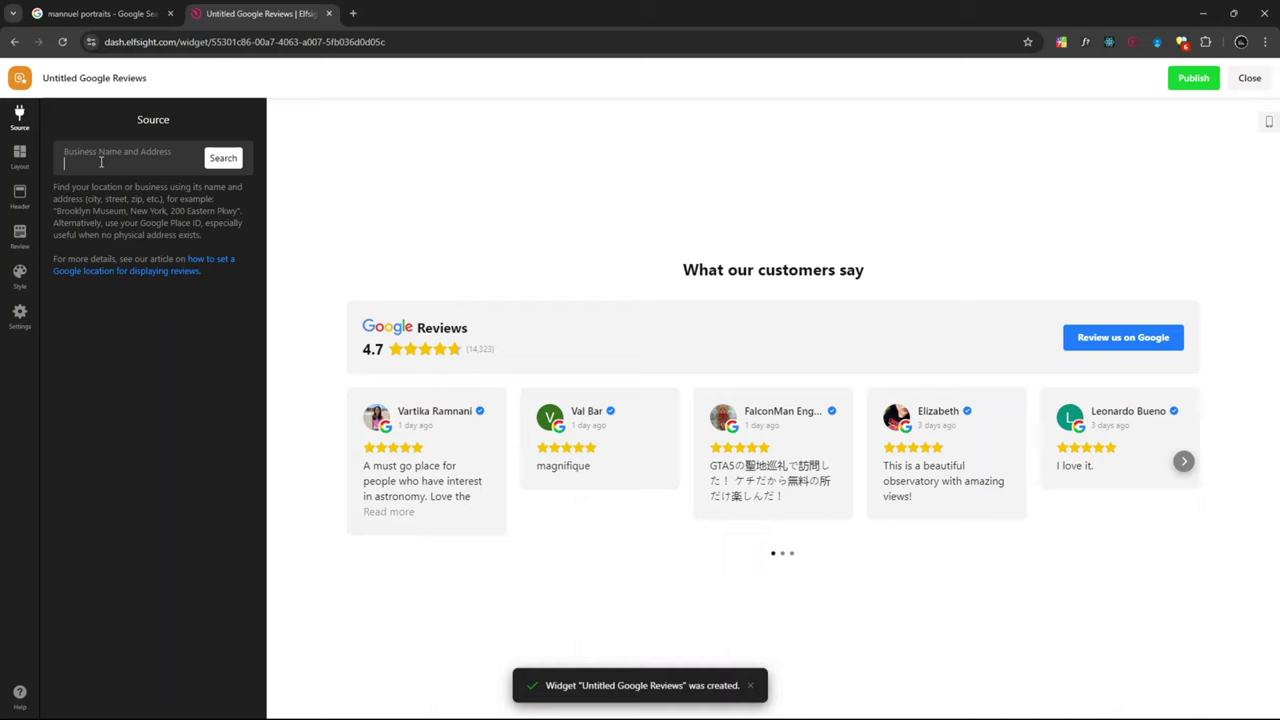
Search for the business "MannuelPortraits" and set the matching Mannuel portraits location as the widget's review source.
{"action": "left_click", "coordinate": [101, 161]}
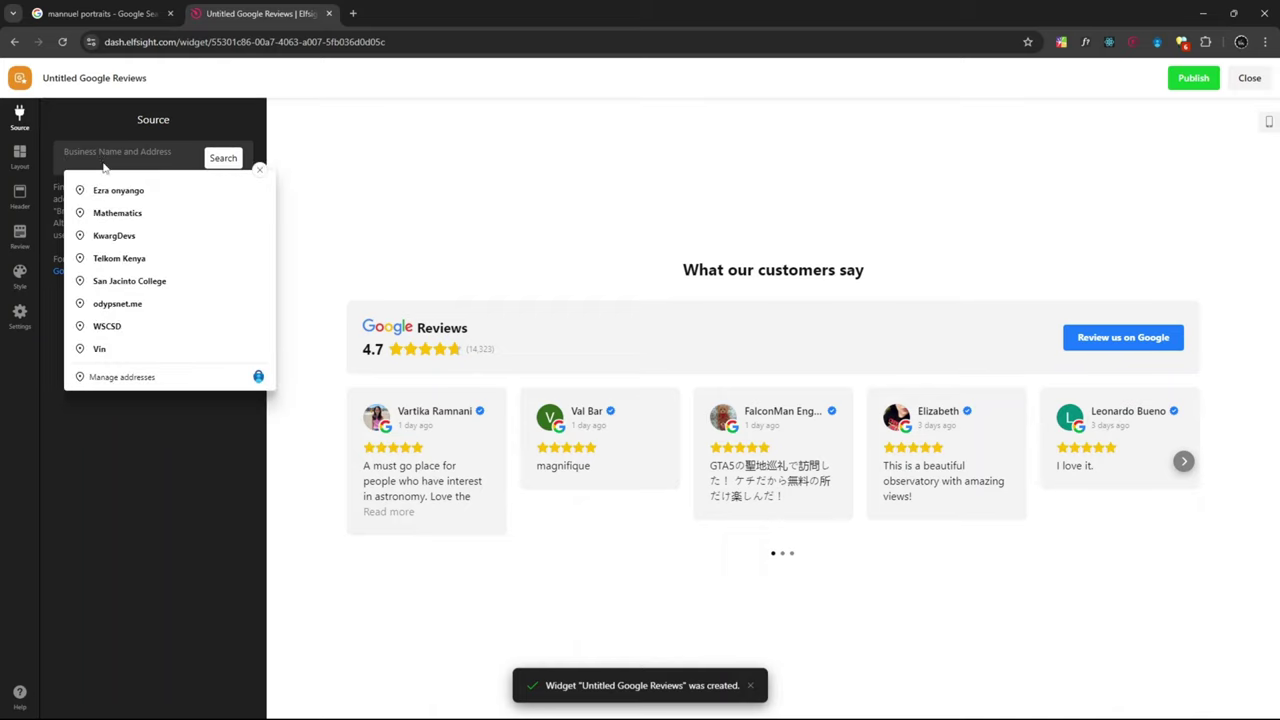
{"action": "type", "text": "M"}
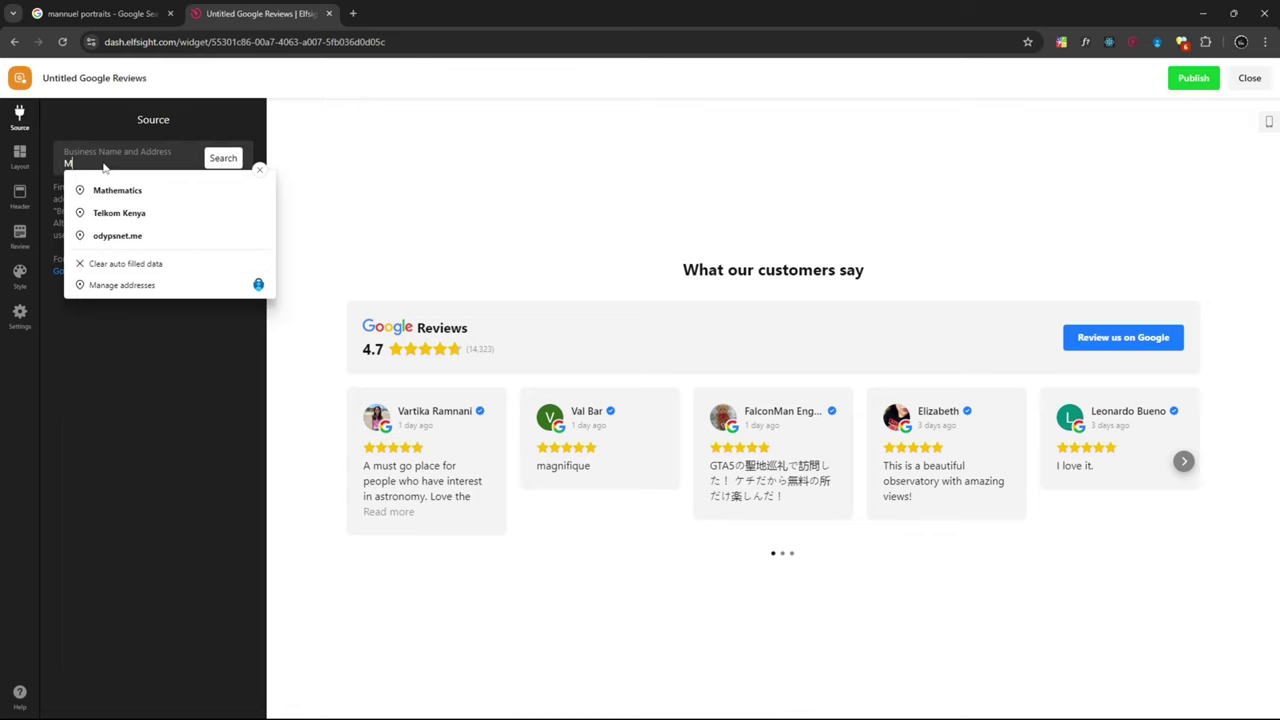
{"action": "type", "text": "ann"}
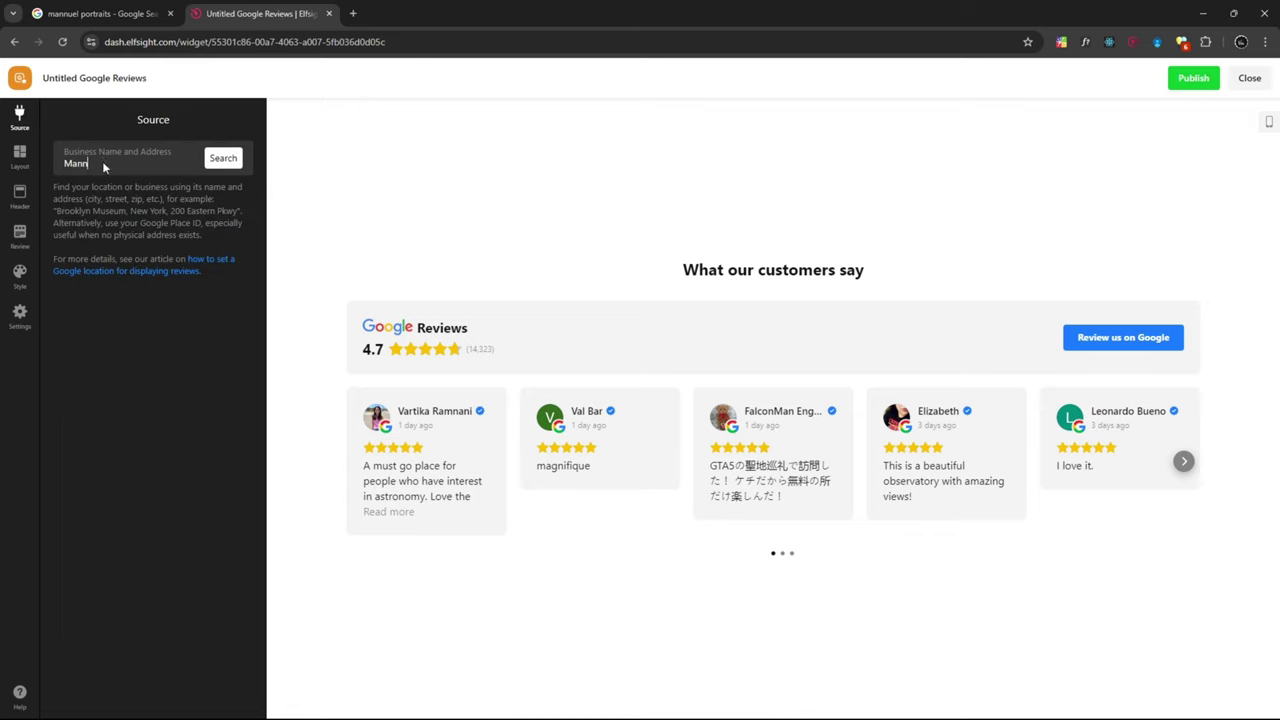
{"action": "type", "text": "uel Portraits"}
{"action": "left_click", "coordinate": [104, 160]}
{"action": "key", "text": "BackSpace"}
{"action": "left_click", "coordinate": [222, 158]}
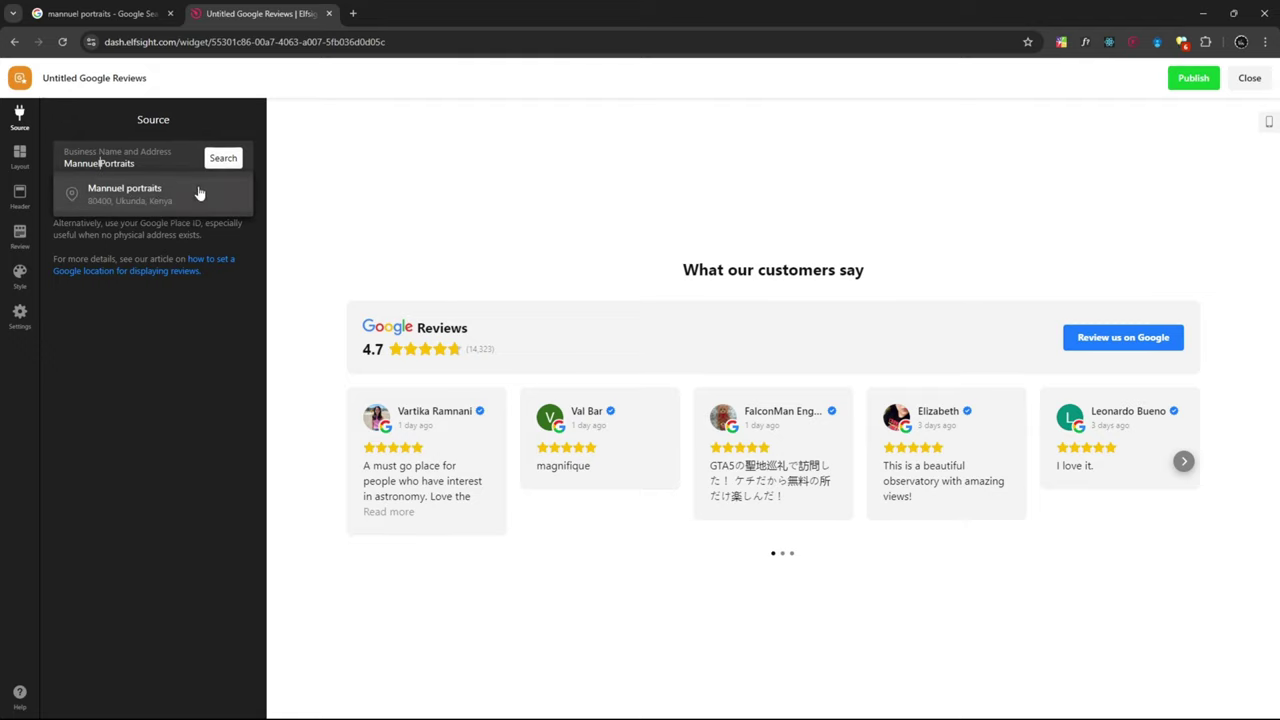
{"action": "left_click", "coordinate": [186, 198]}
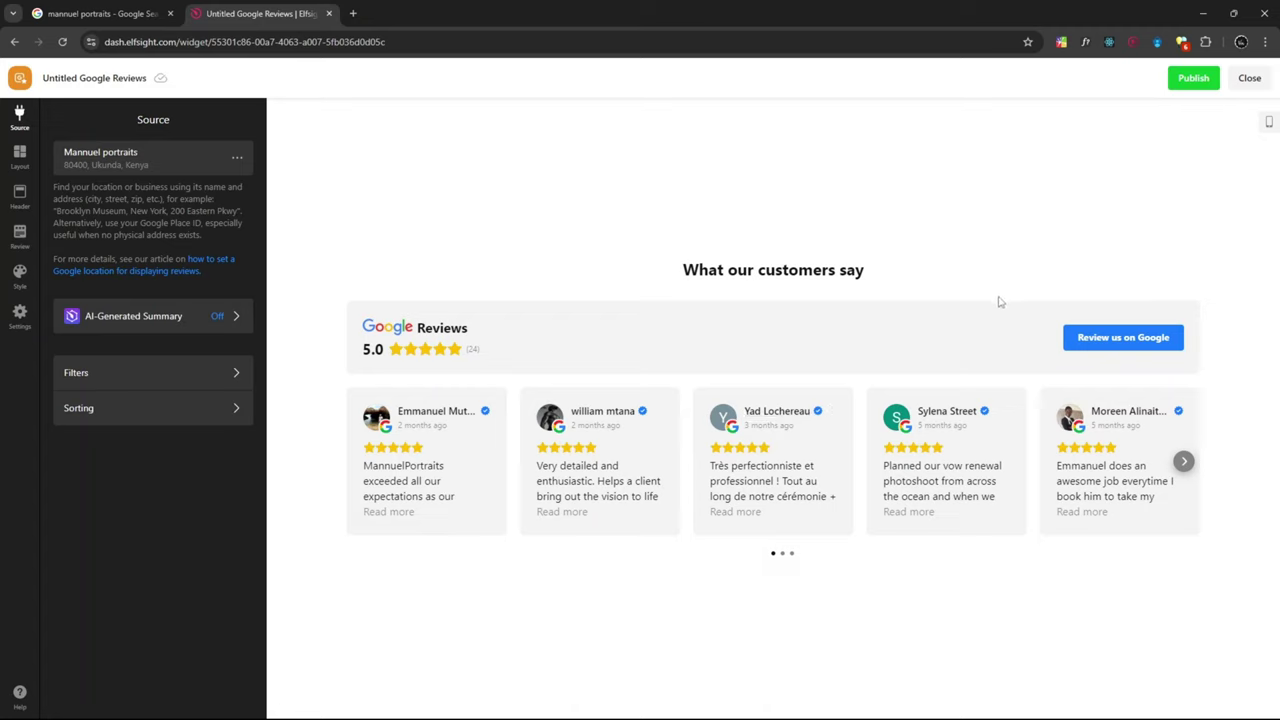
Advance through the Mannuel portraits reviews in the widget's carousel preview.
{"action": "left_click", "coordinate": [1183, 461]}
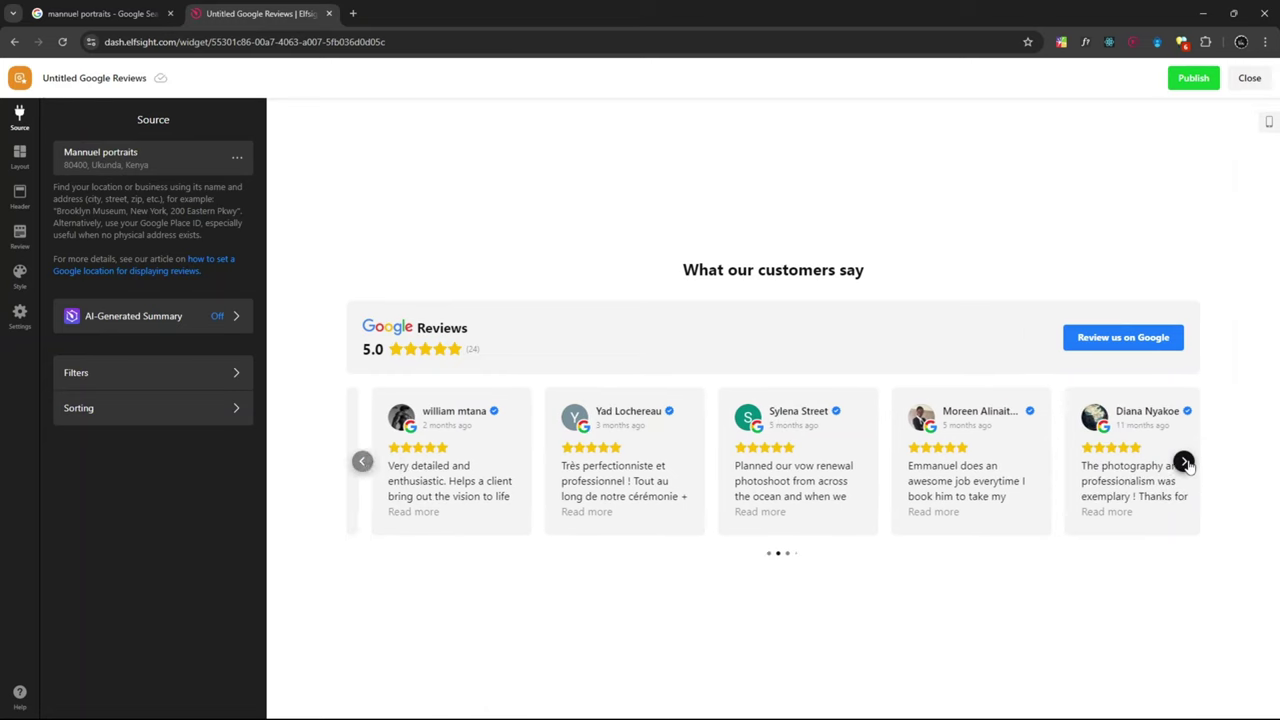
{"action": "left_click", "coordinate": [1184, 462]}
{"action": "left_click", "coordinate": [1184, 462]}
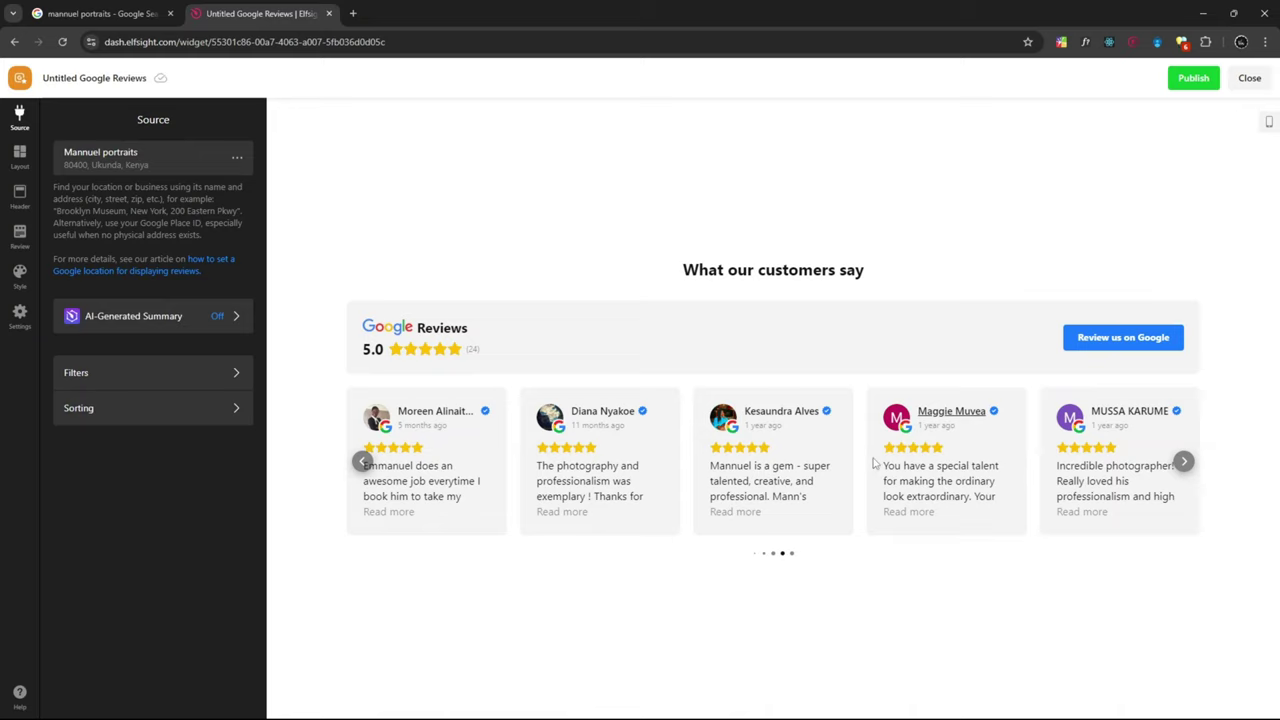
Examine the widget's Layout, Header and Review settings, and browse further reviews in the carousel preview.
{"action": "left_click", "coordinate": [20, 157]}
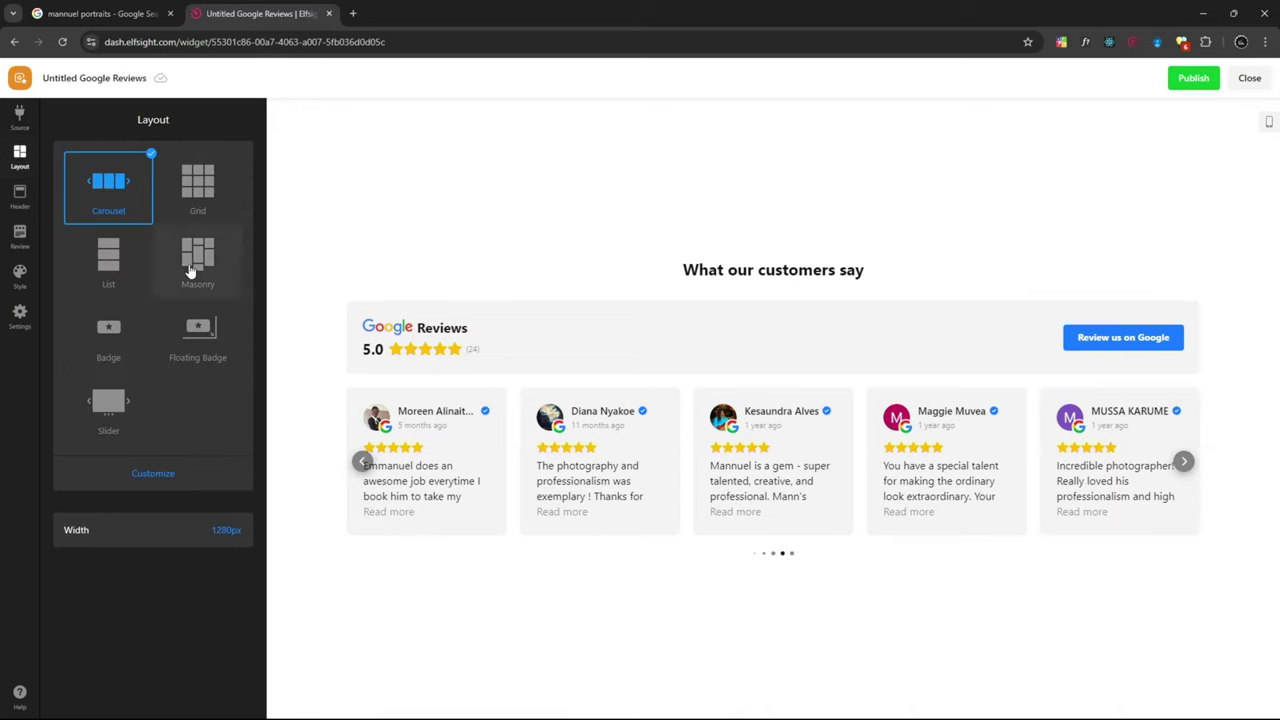
{"action": "left_click", "coordinate": [20, 197]}
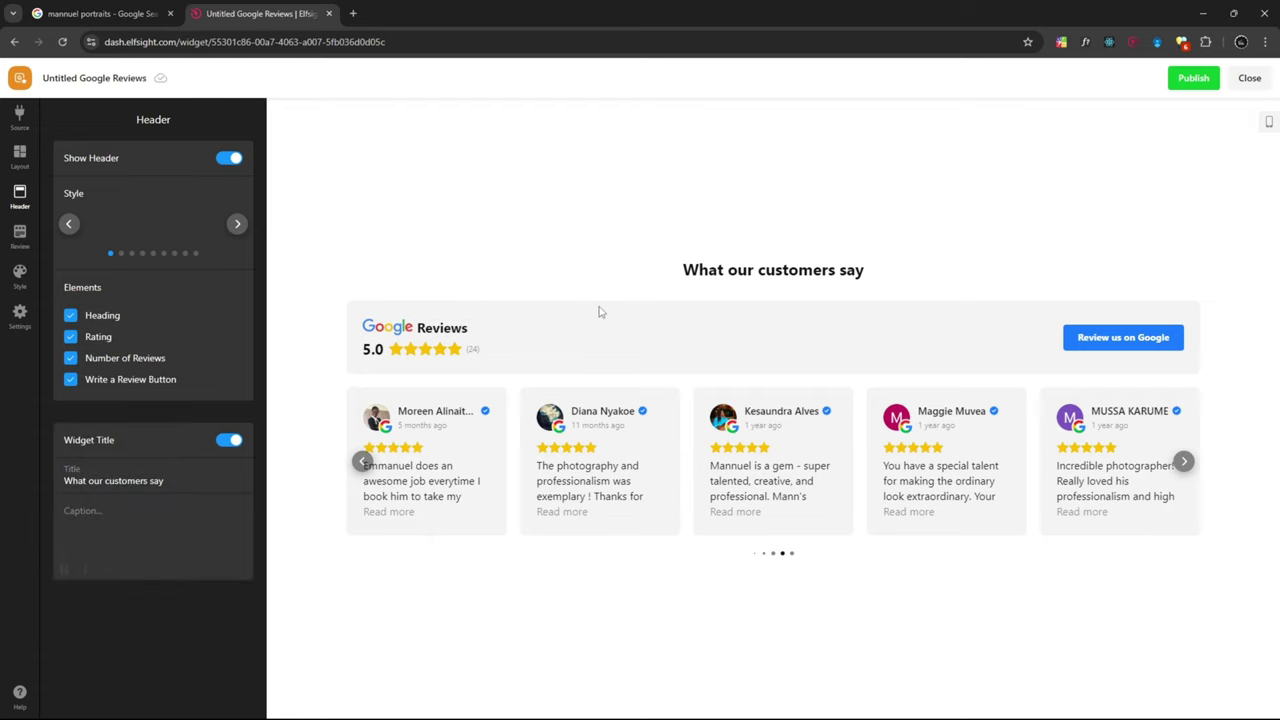
{"action": "left_click", "coordinate": [21, 243]}
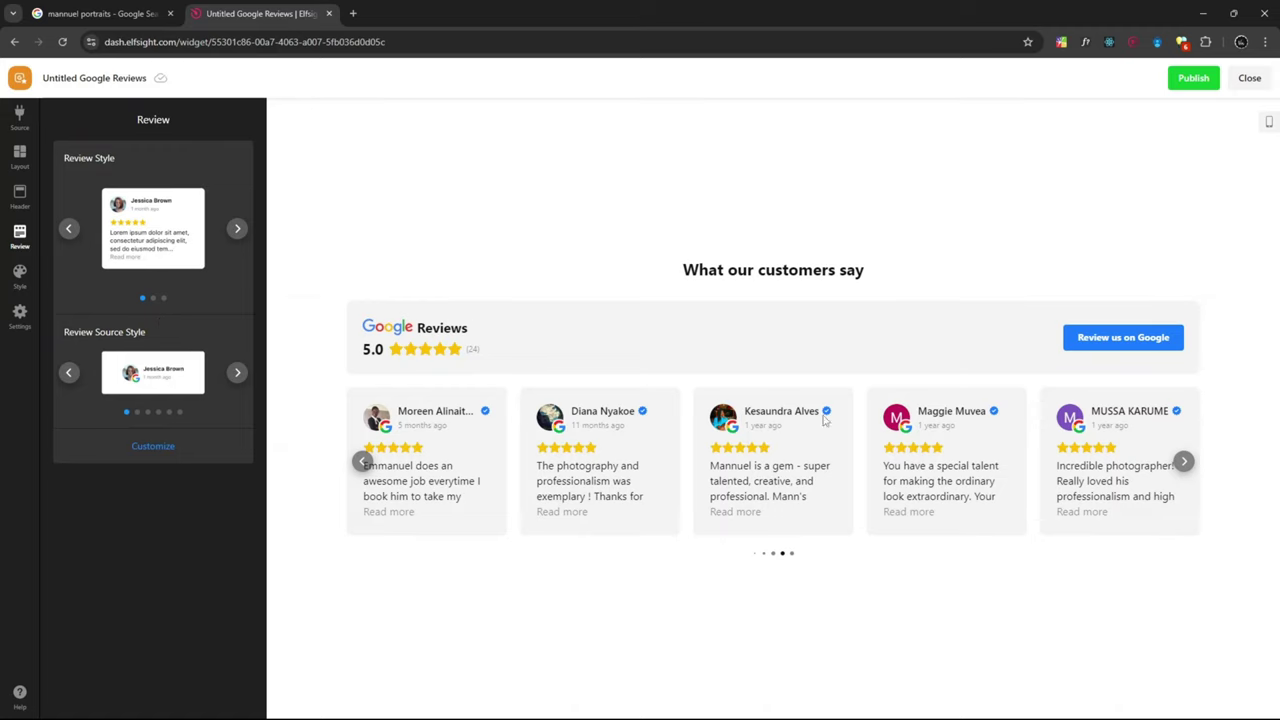
{"action": "left_click", "coordinate": [1183, 461]}
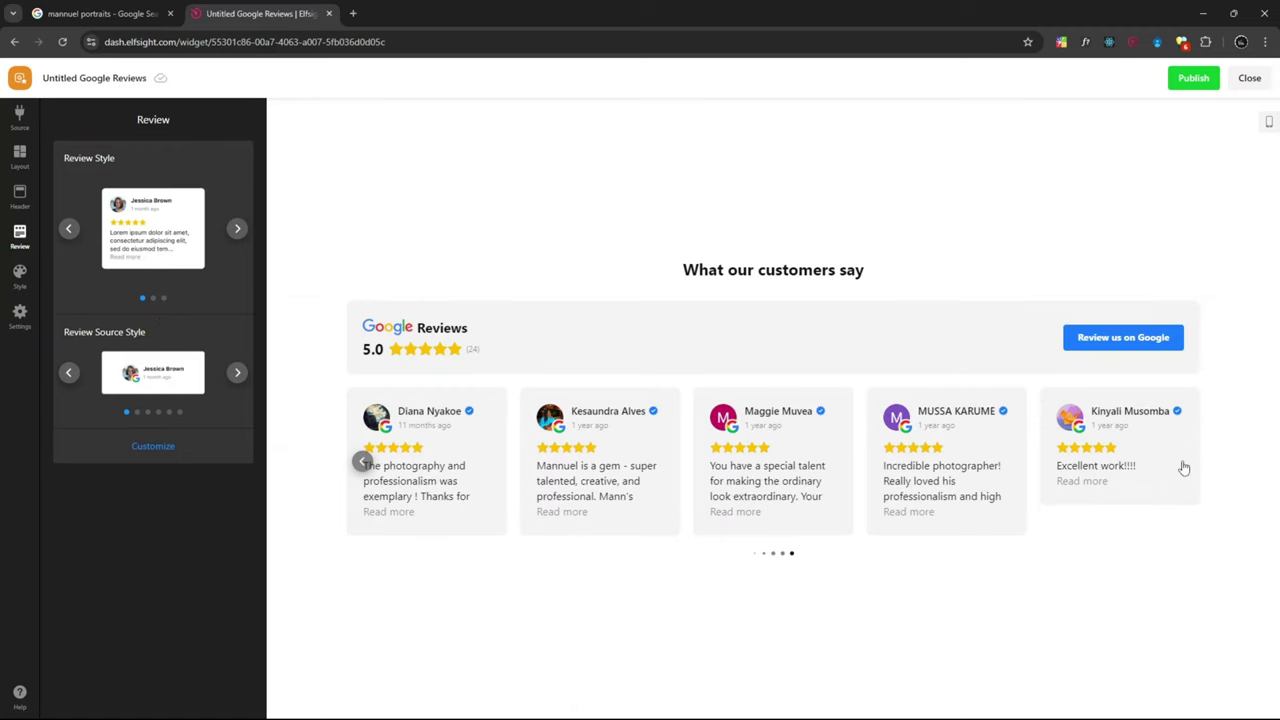
{"action": "left_click", "coordinate": [1183, 463]}
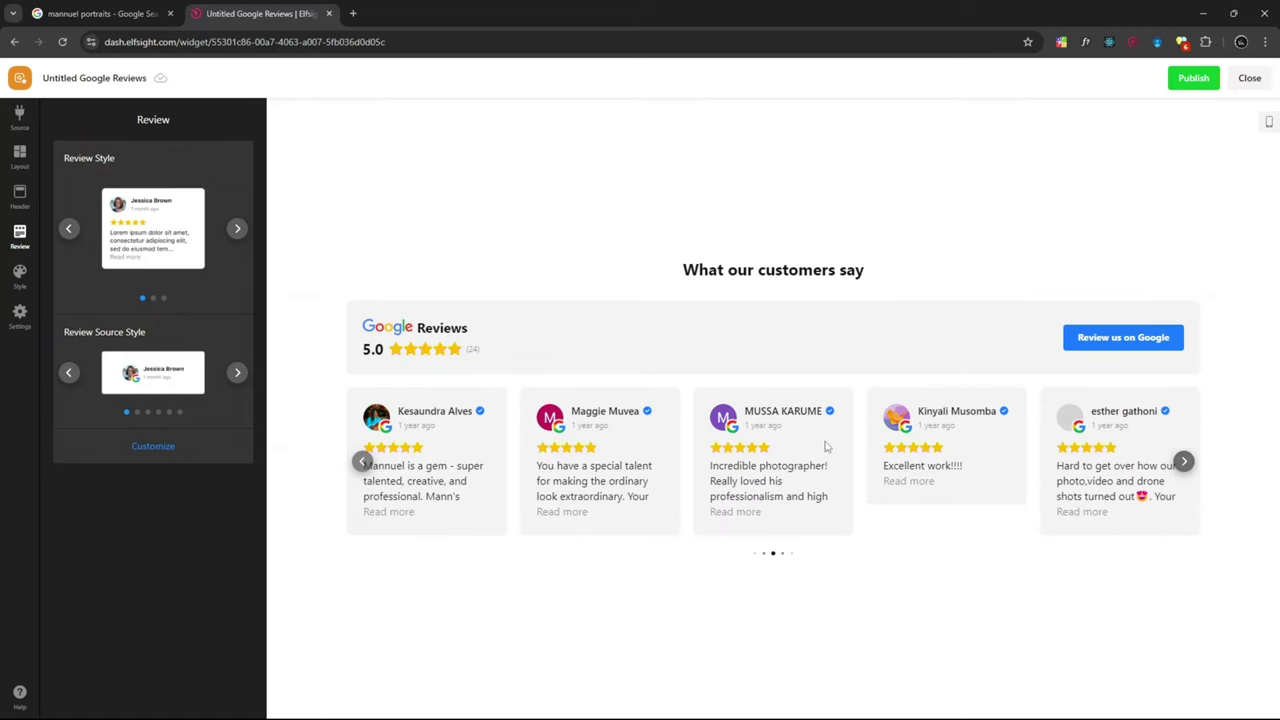
Publish the widget on the Free Google Reviews plan and copy its embed code.
{"action": "left_click", "coordinate": [1180, 84]}
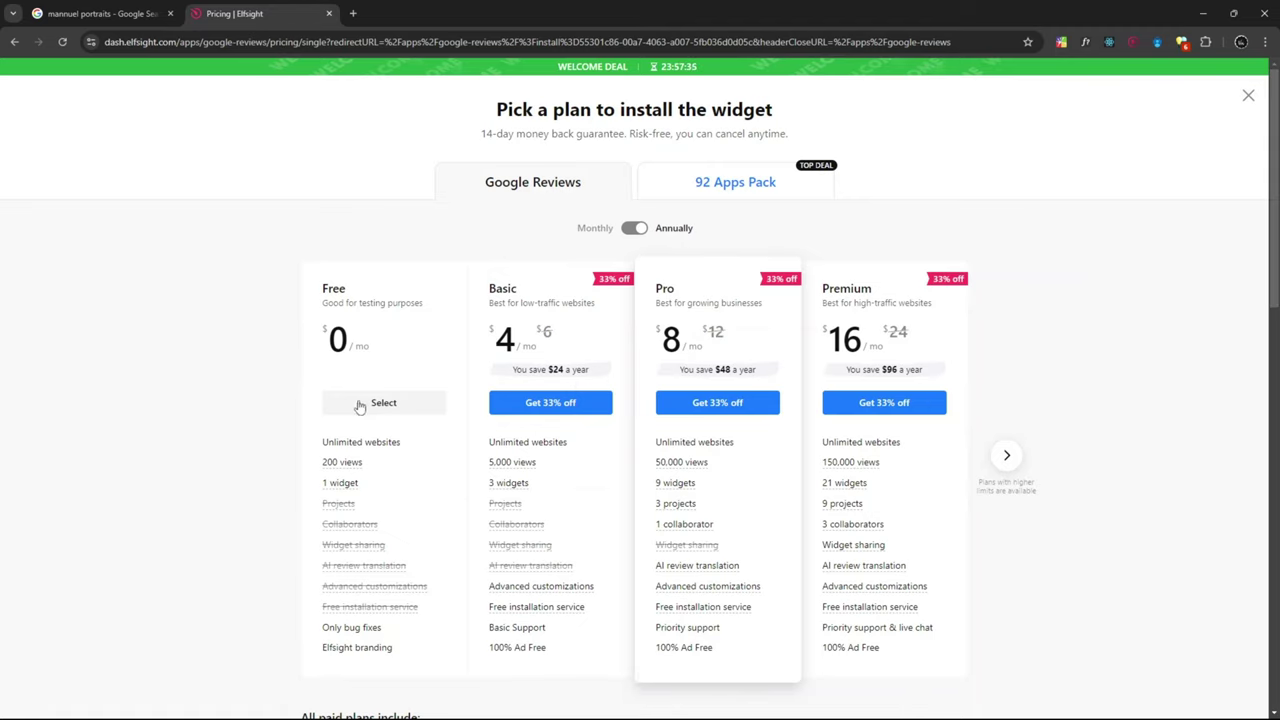
{"action": "left_click", "coordinate": [370, 402]}
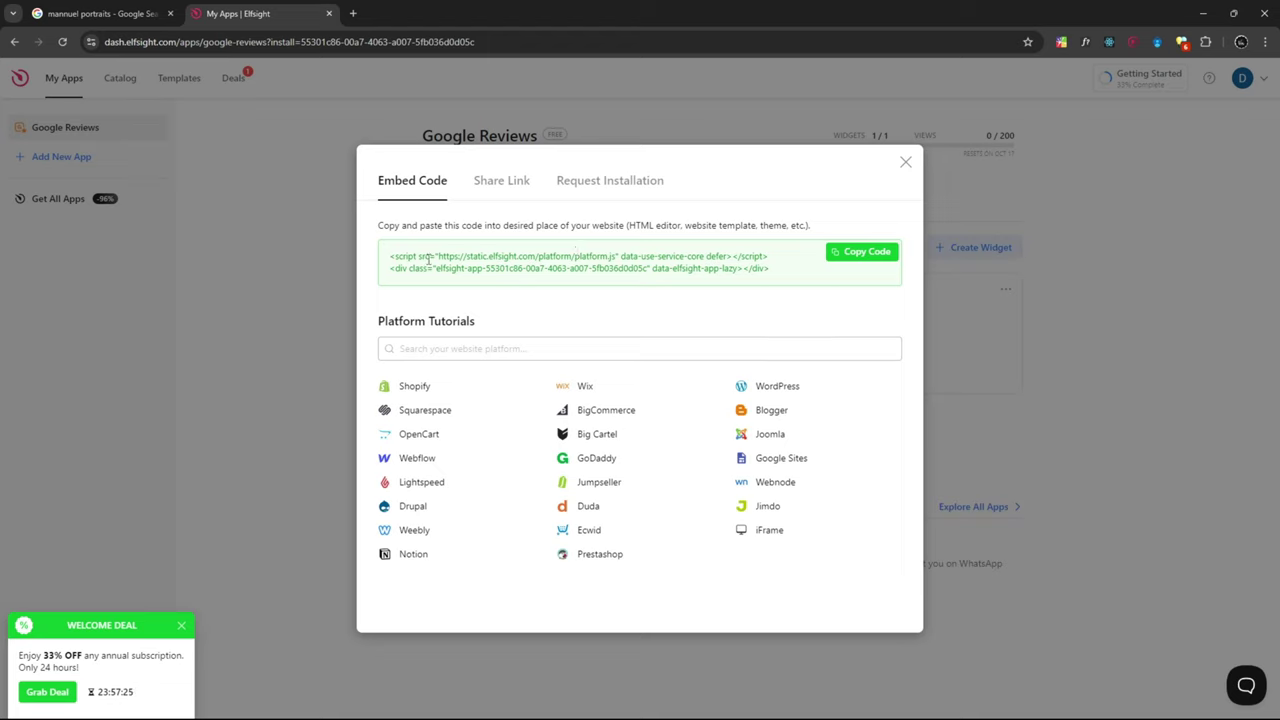
{"action": "left_click", "coordinate": [858, 251]}
{"action": "left_click", "coordinate": [864, 256]}
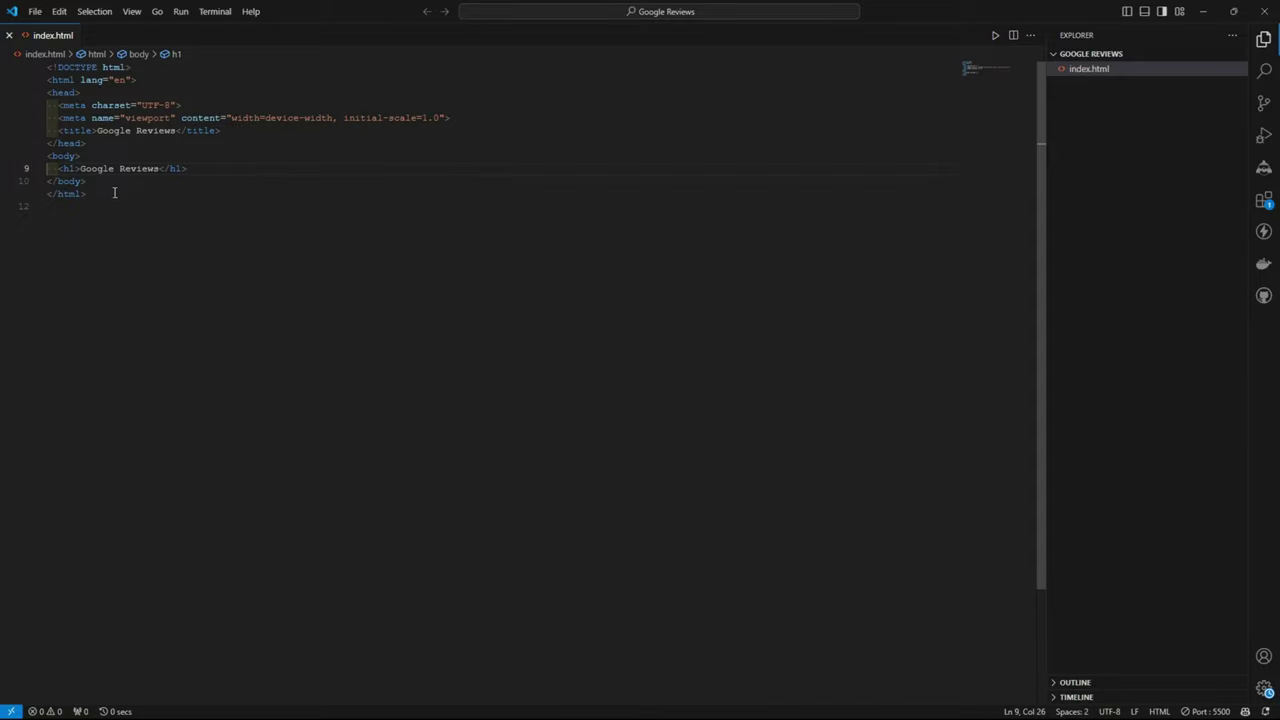
Examine the markup of index.html in Visual Studio Code, check its local page in the browser, and return to the editor.
{"action": "left_click_drag", "start_coordinate": [115, 193], "coordinate": [32, 54]}
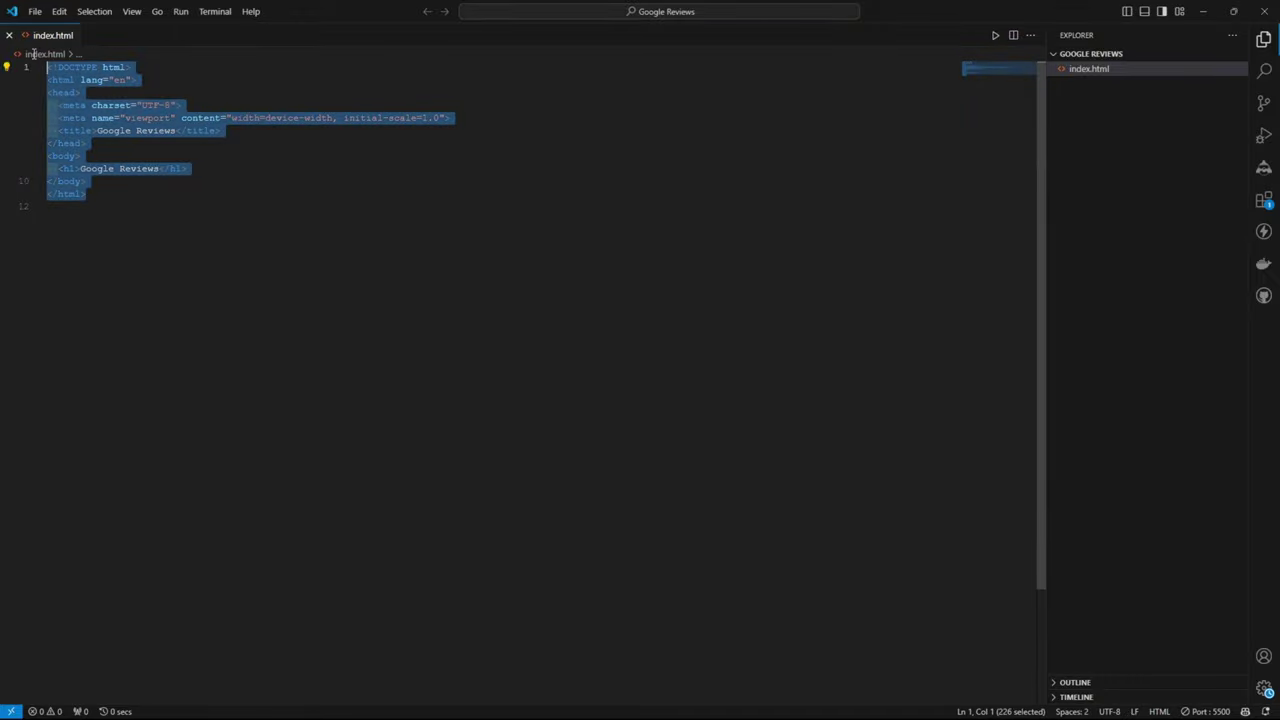
{"action": "left_click", "coordinate": [206, 168]}
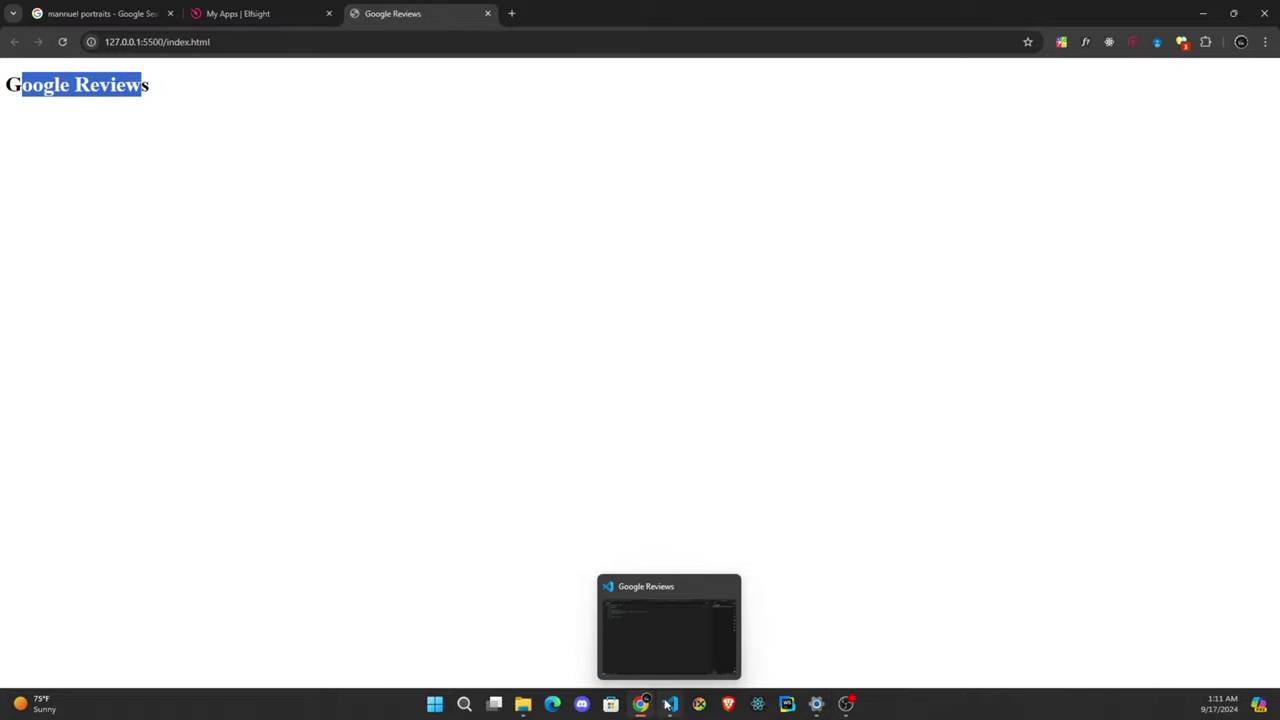
{"action": "left_click", "coordinate": [668, 705]}
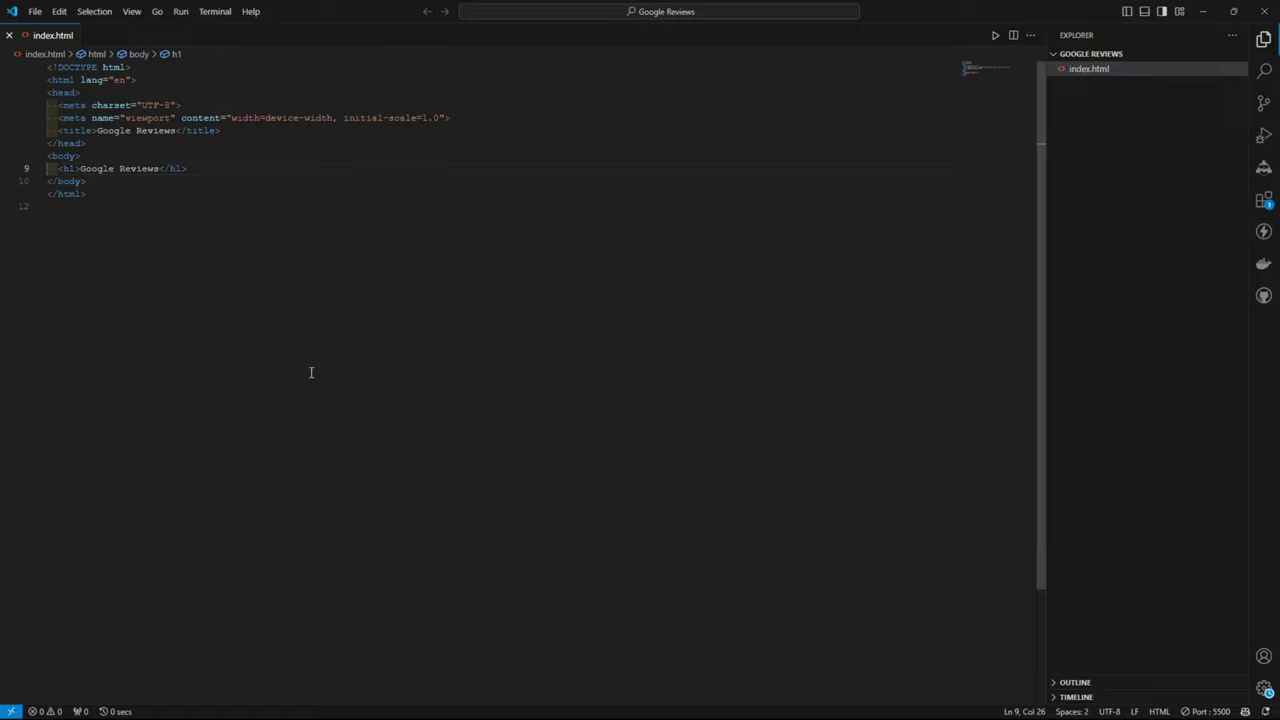
Paste the copied Elfsight embed code below the "Google Reviews" heading in the body of index.html, leaving one blank line between them.
{"action": "key", "text": "Return"}
{"action": "key", "text": "Return"}
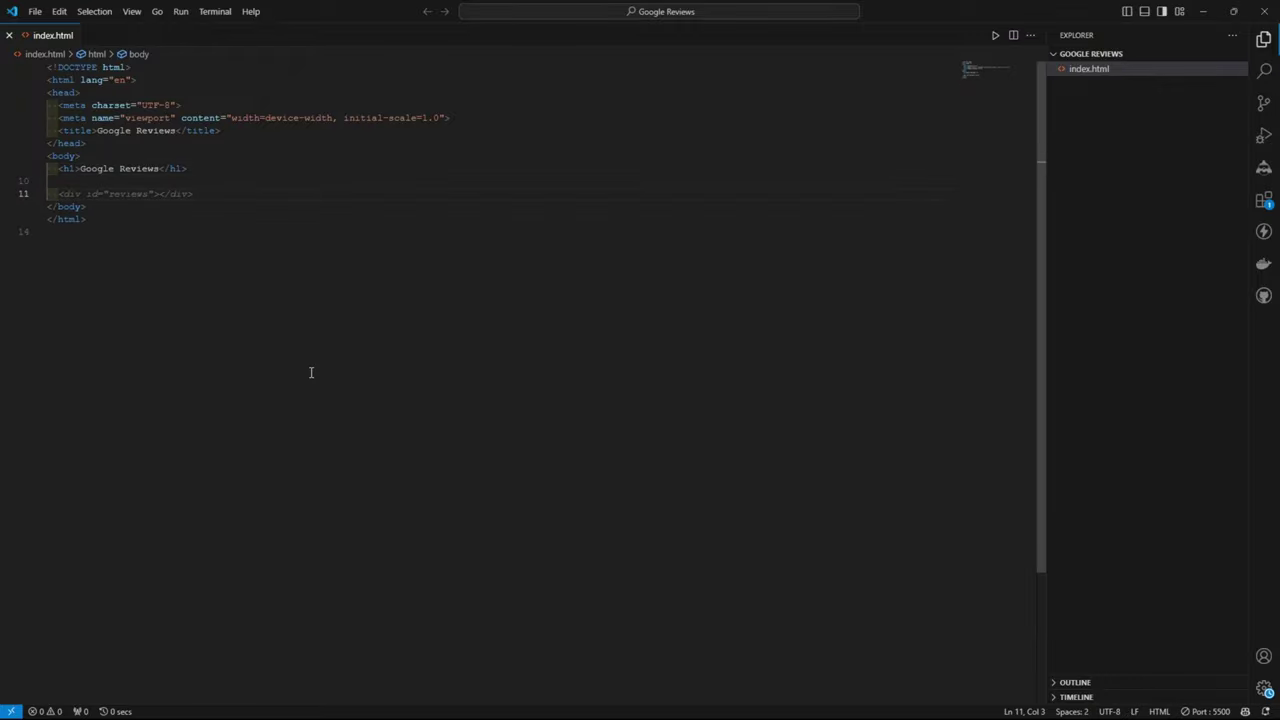
{"action": "key", "text": "ctrl+v"}
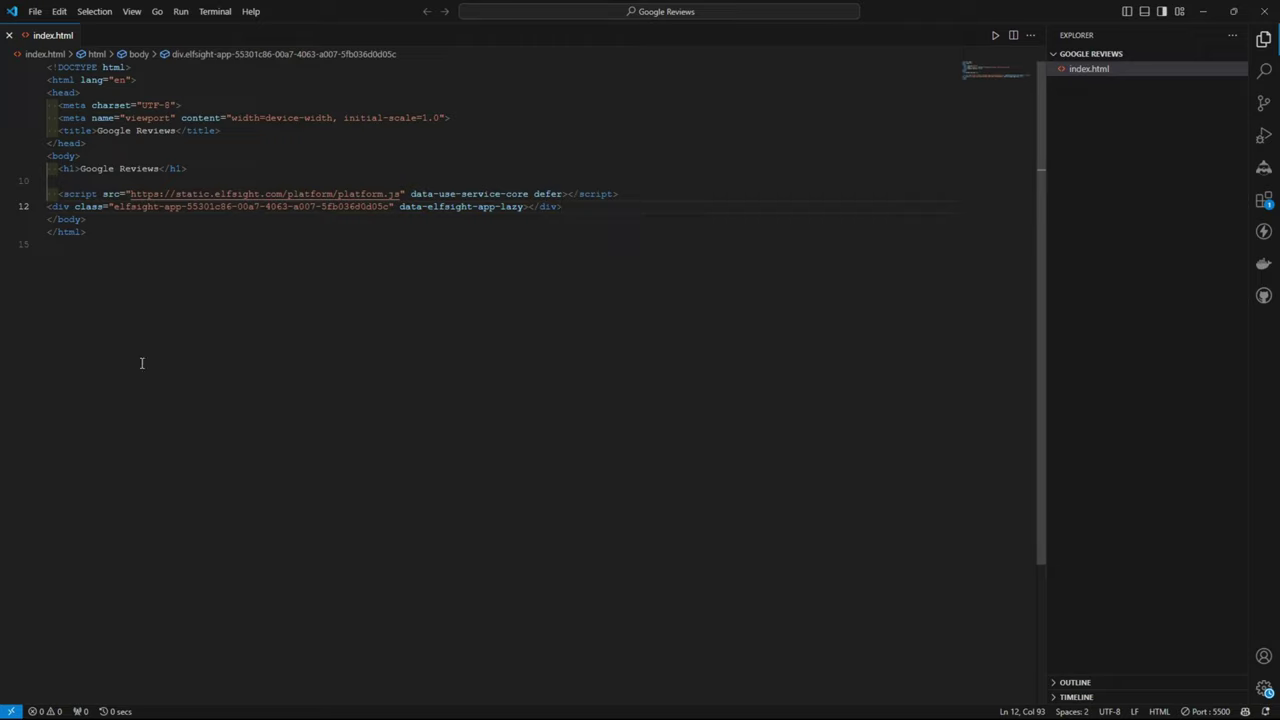
Align the pasted script and div lines above the closing body tag and indent both by one level.
{"action": "left_click", "coordinate": [60, 194]}
{"action": "key", "text": "BackSpace"}
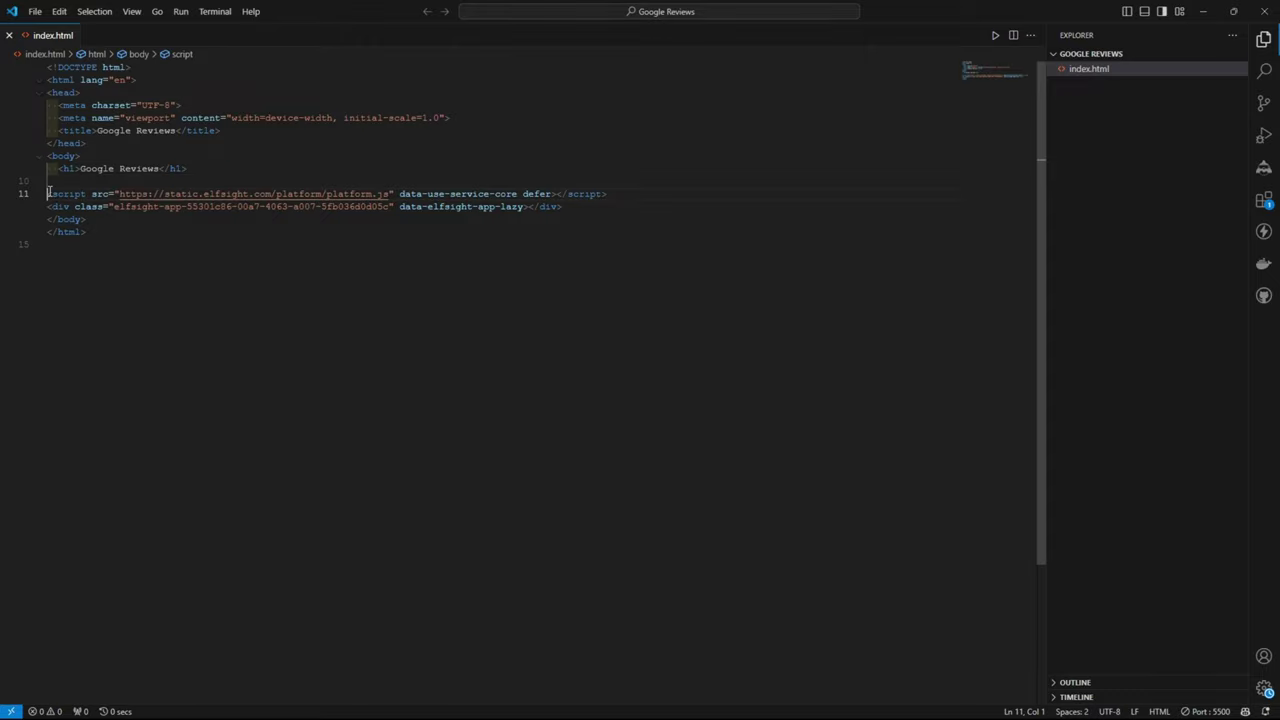
{"action": "left_click_drag", "start_coordinate": [91, 218], "coordinate": [45, 219]}
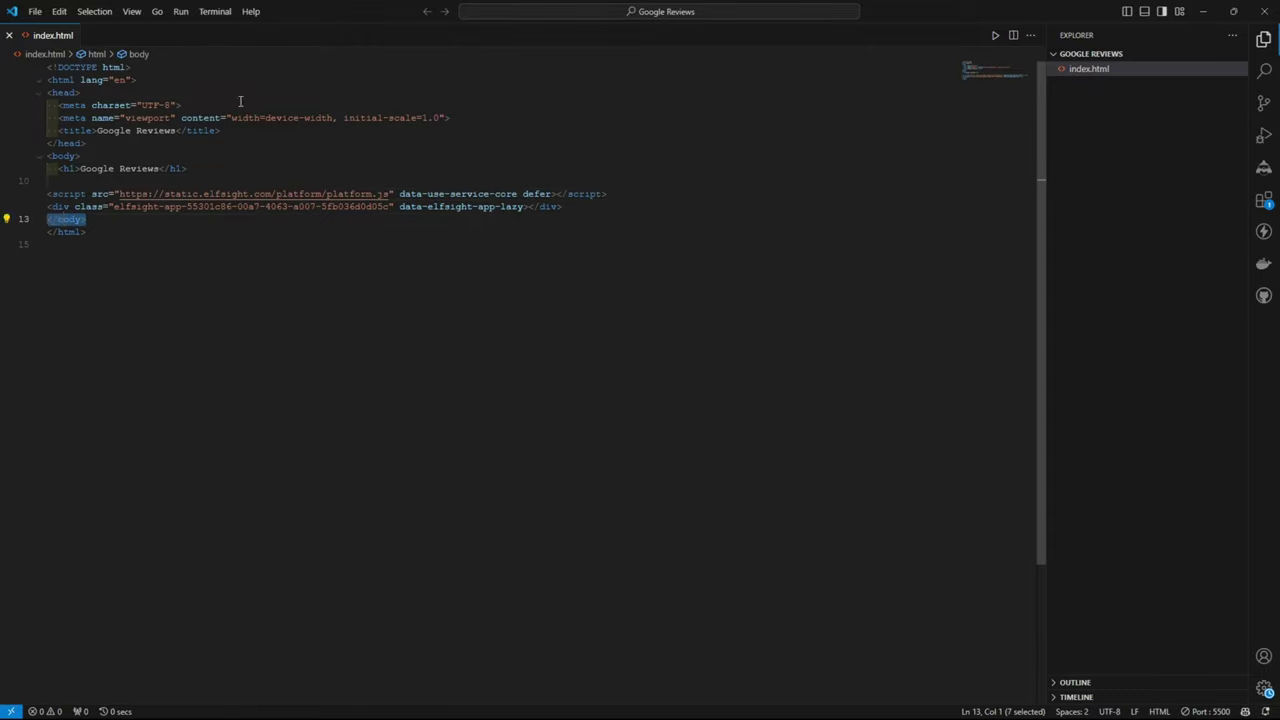
{"action": "left_click_drag", "start_coordinate": [568, 207], "coordinate": [50, 193]}
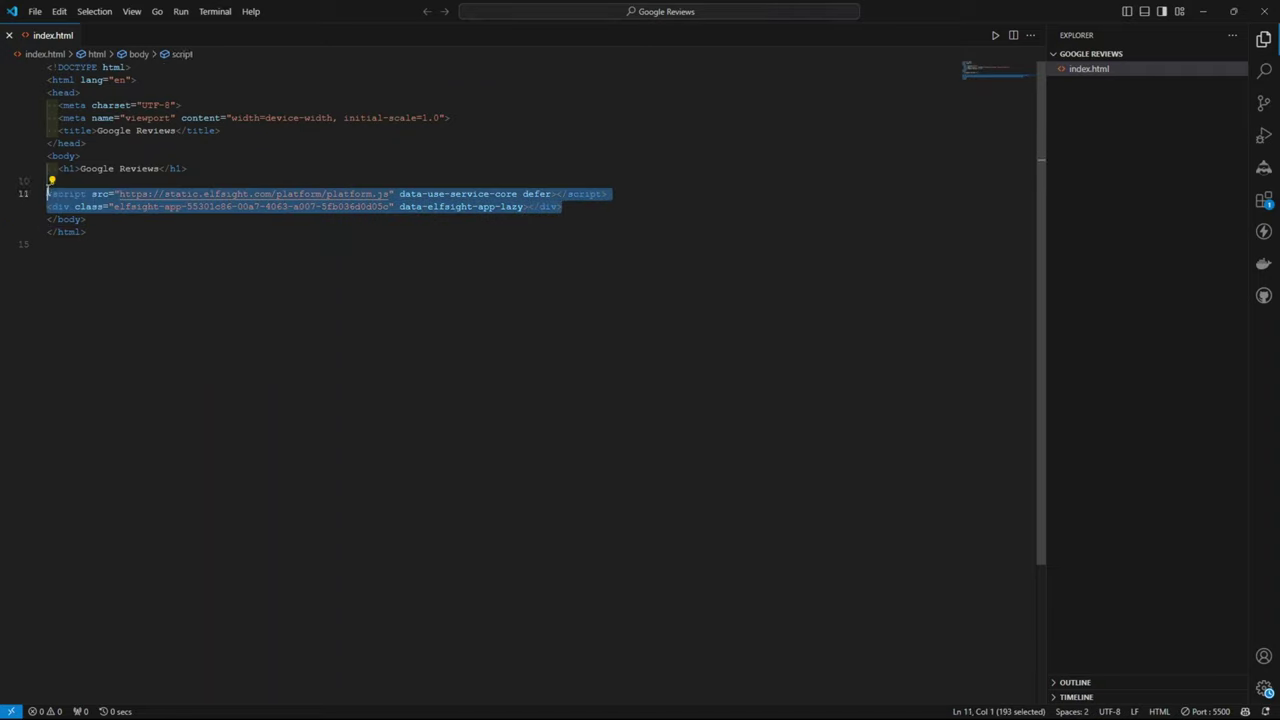
{"action": "key", "text": "Tab"}
{"action": "left_click", "coordinate": [241, 194]}
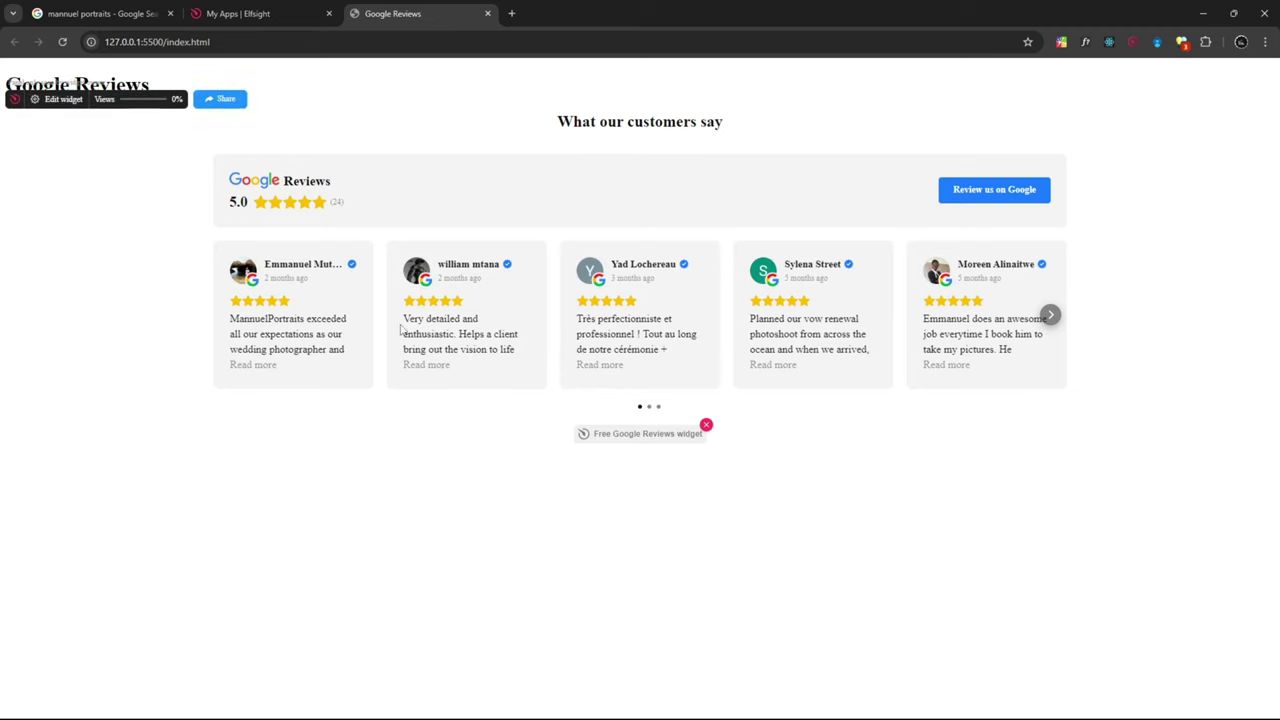
Compare the Elfsight embed code with the local page, and open 127.0.0.1:5500/index.html in a guest browser window.
{"action": "left_click", "coordinate": [245, 14]}
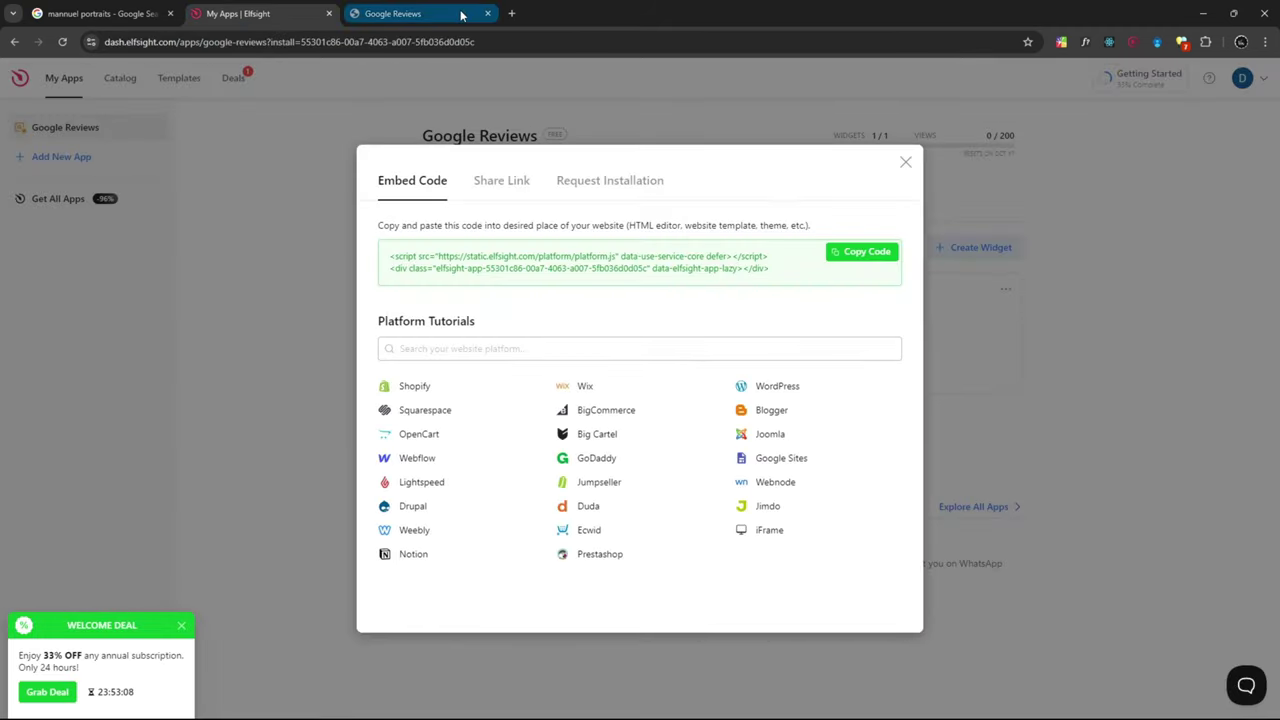
{"action": "left_click", "coordinate": [410, 14]}
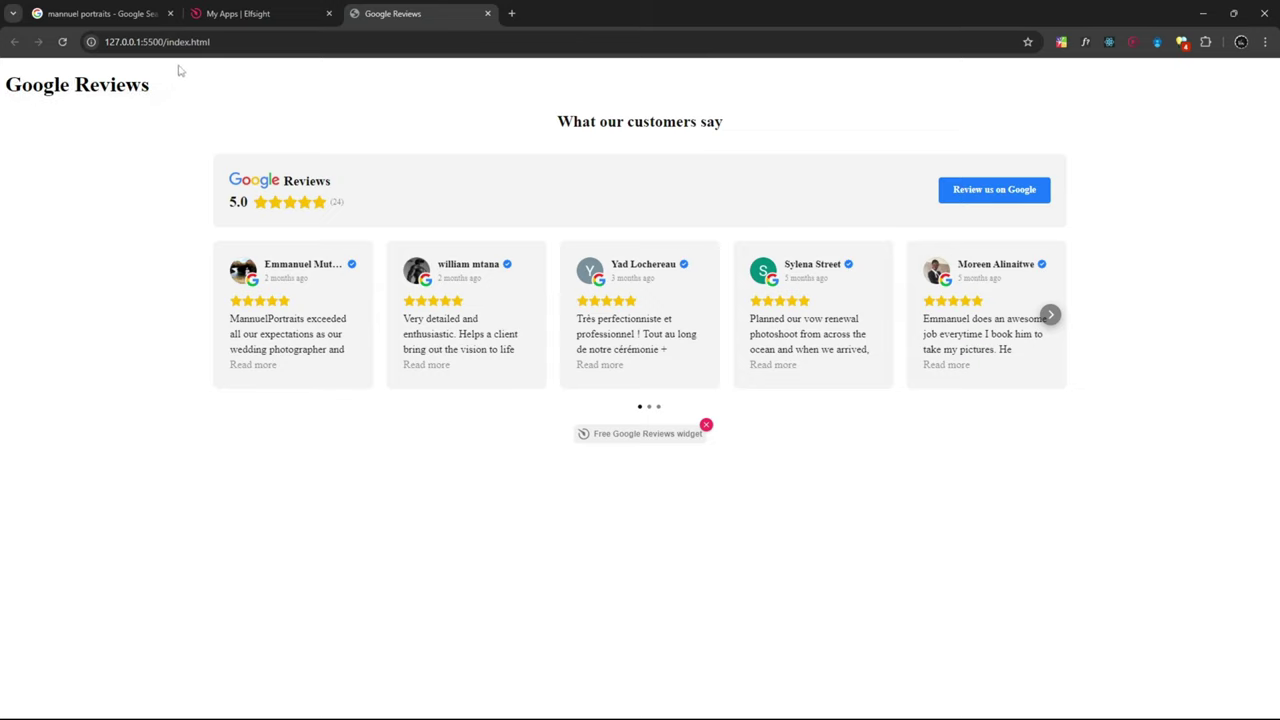
{"action": "left_click", "coordinate": [210, 41]}
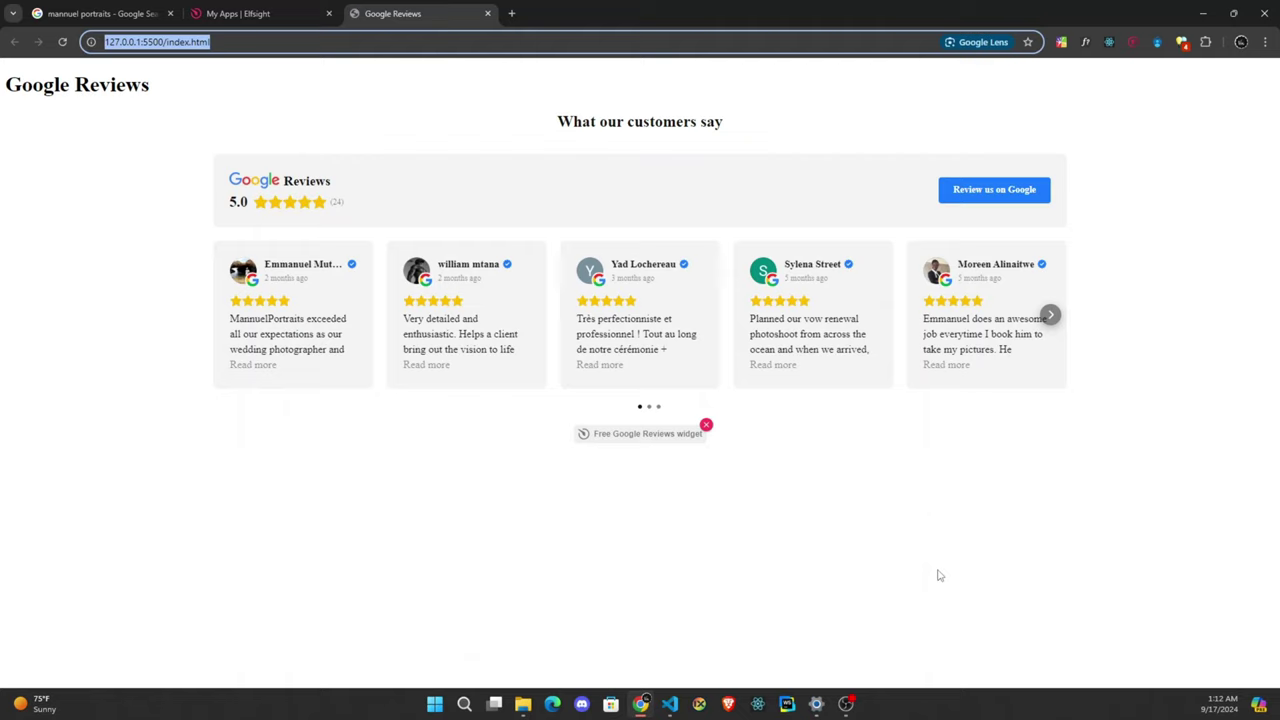
{"action": "left_click", "coordinate": [1240, 43]}
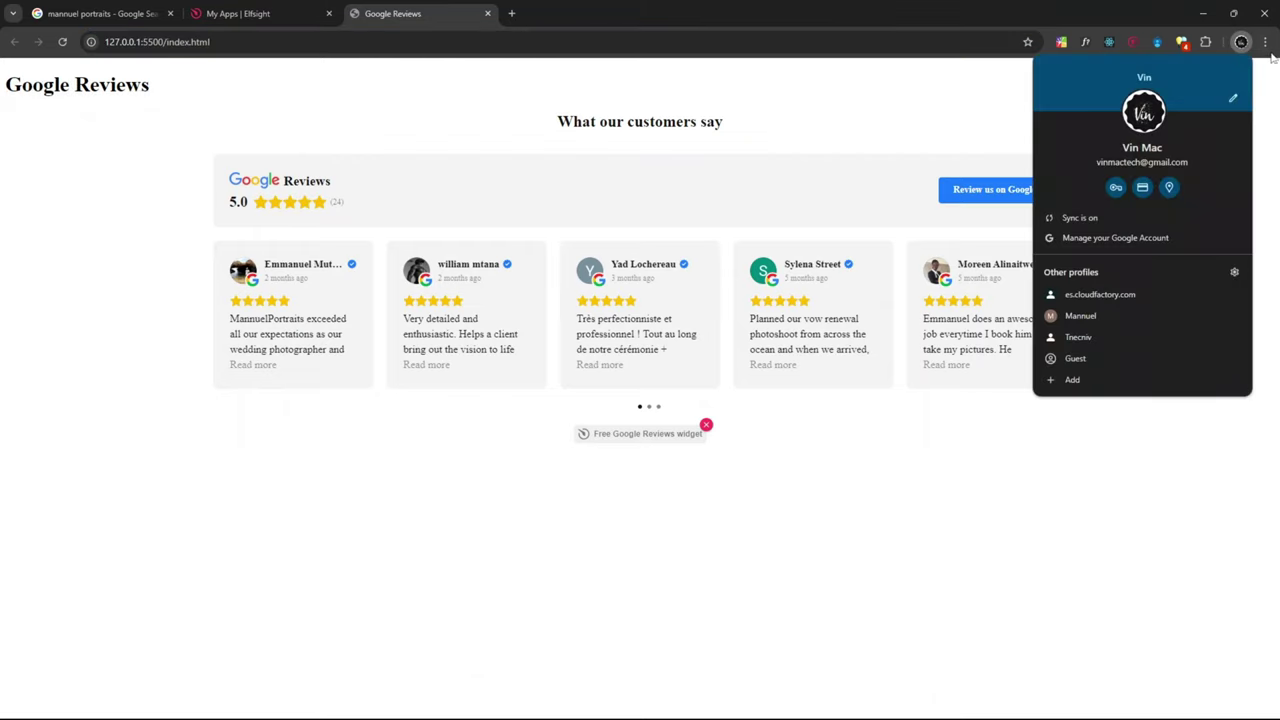
{"action": "left_click", "coordinate": [1265, 42]}
{"action": "left_click", "coordinate": [994, 108]}
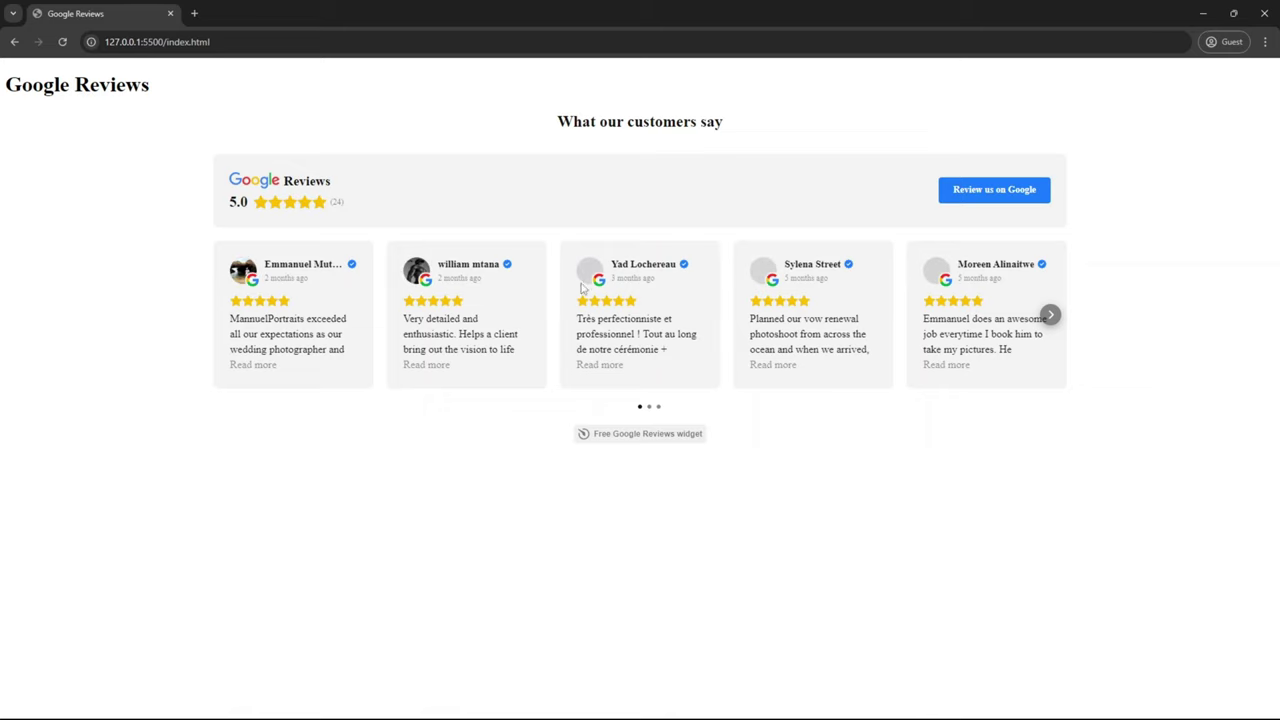
Advance through the reviews carousel on the guest window's page, and close that window.
{"action": "left_click", "coordinate": [1050, 316]}
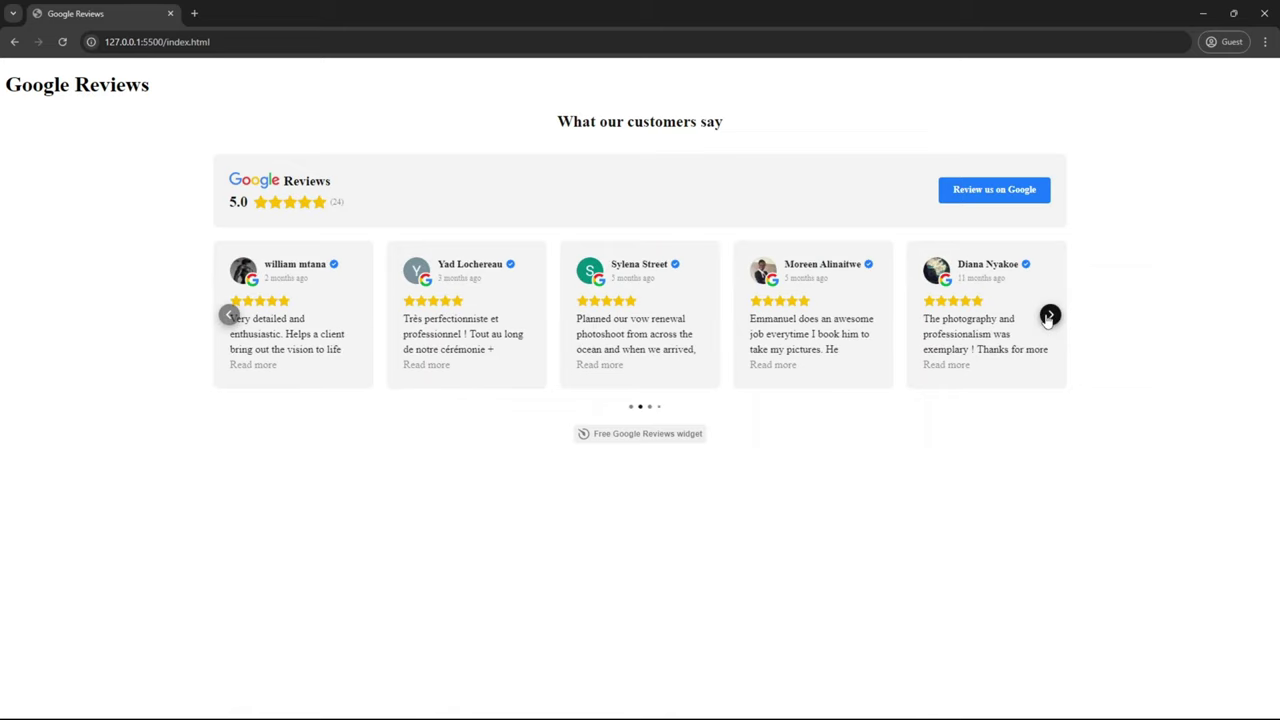
{"action": "left_click", "coordinate": [1050, 316]}
{"action": "left_click", "coordinate": [1050, 316]}
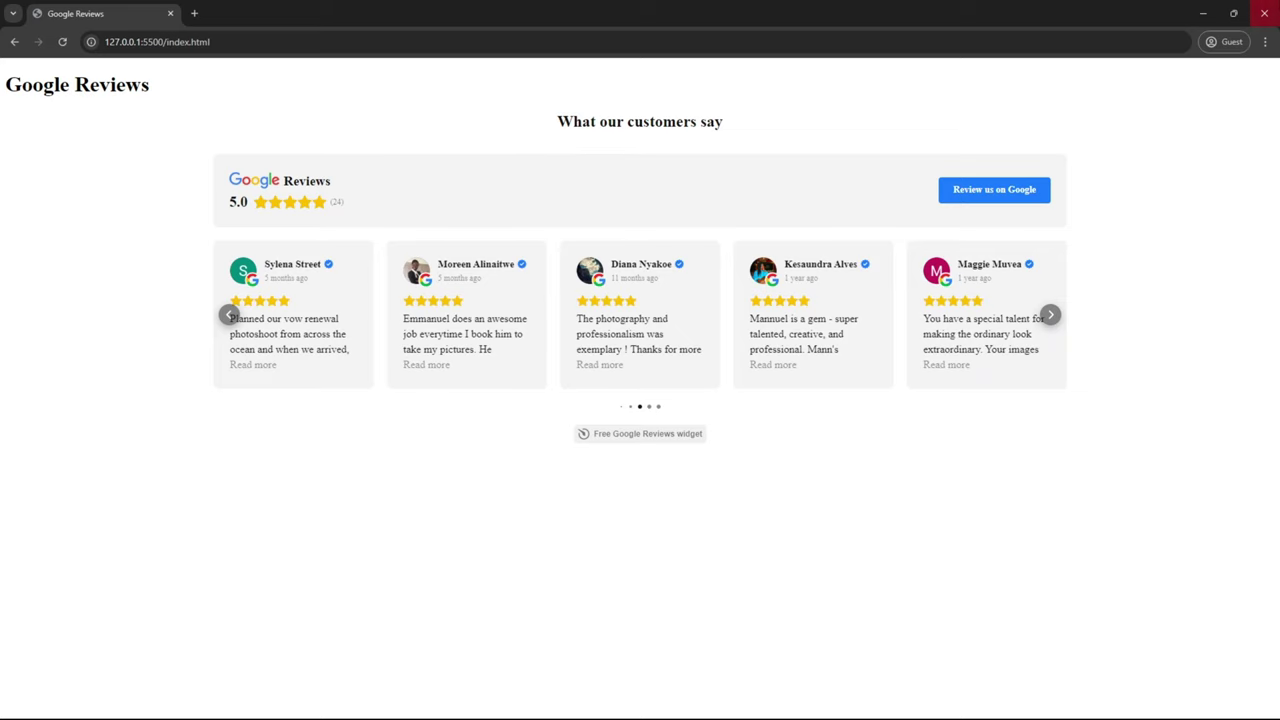
{"action": "left_click", "coordinate": [1264, 13]}
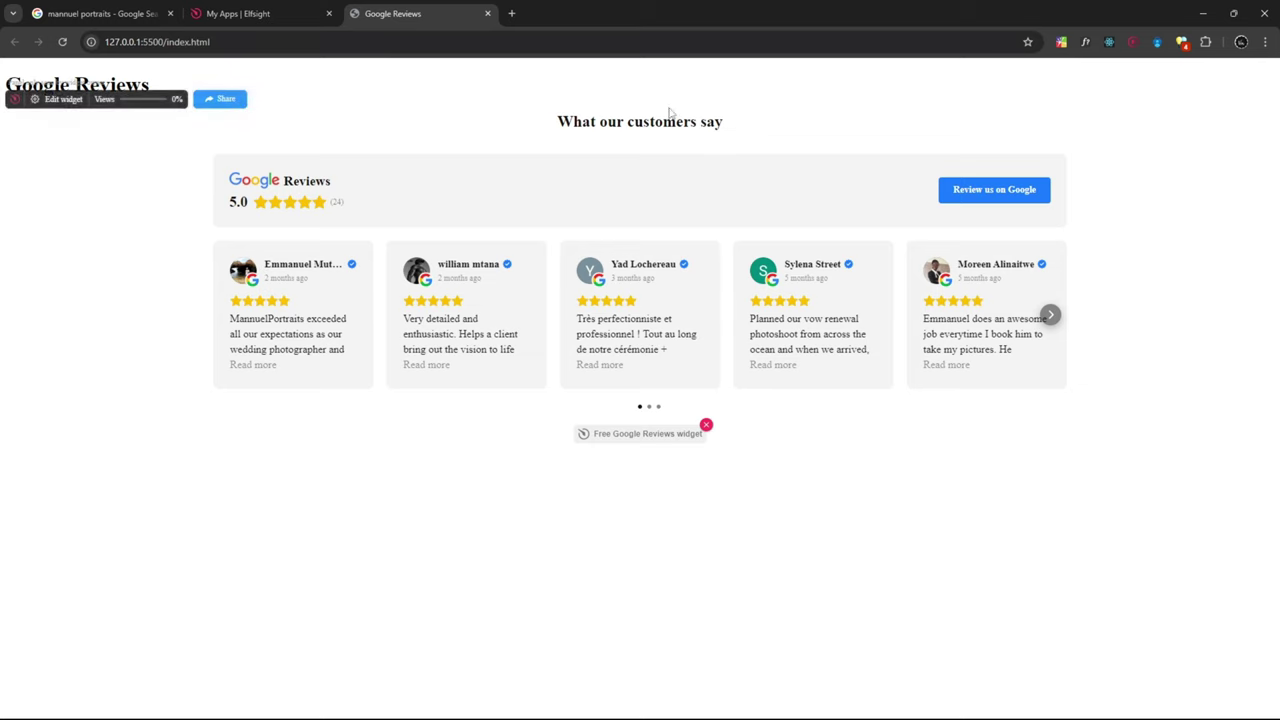
{"action": "left_click", "coordinate": [304, 8]}
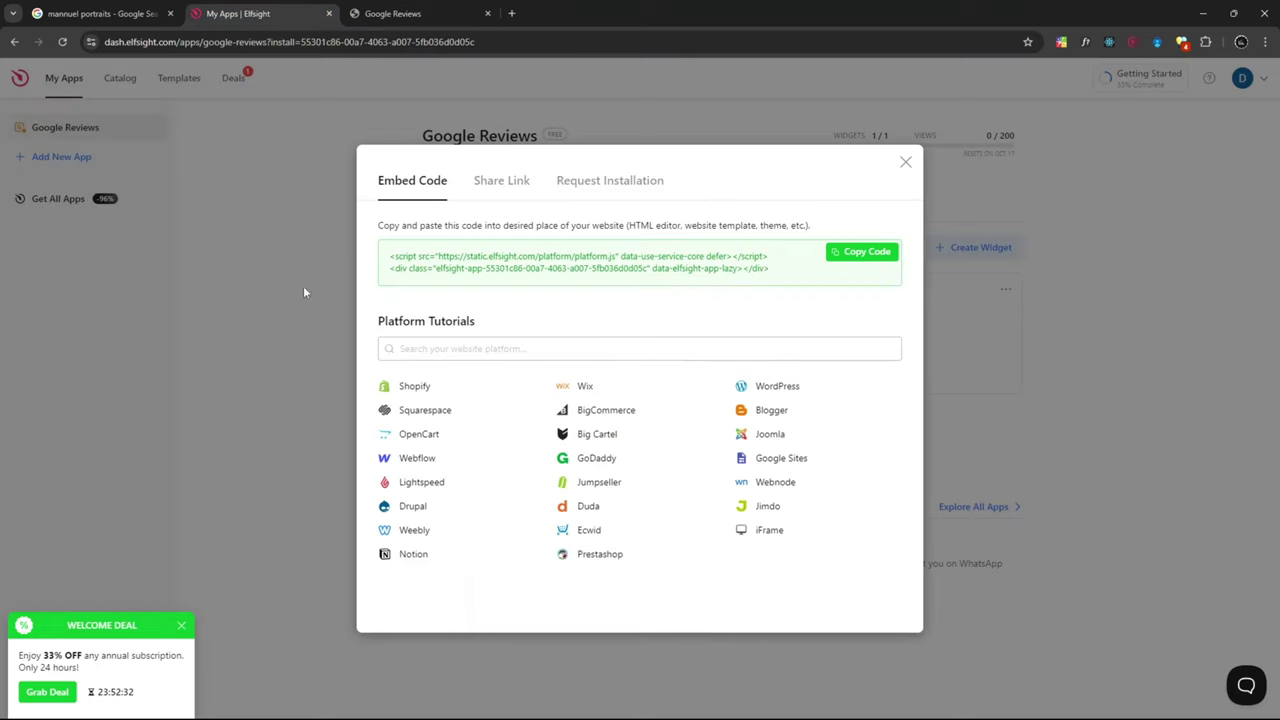
{"action": "left_click", "coordinate": [425, 10]}
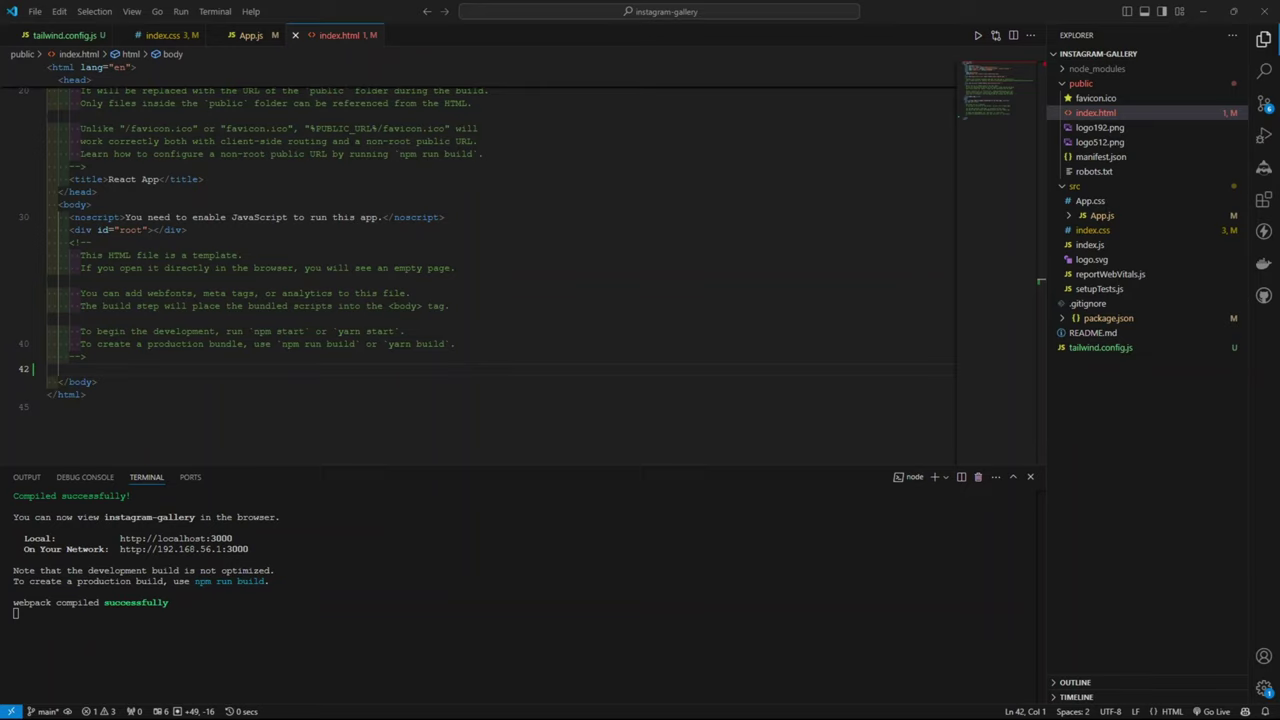
Close the open index.html, App.js, index.css and tailwind.config.js files in the instagram-gallery project.
{"action": "left_click", "coordinate": [295, 35]}
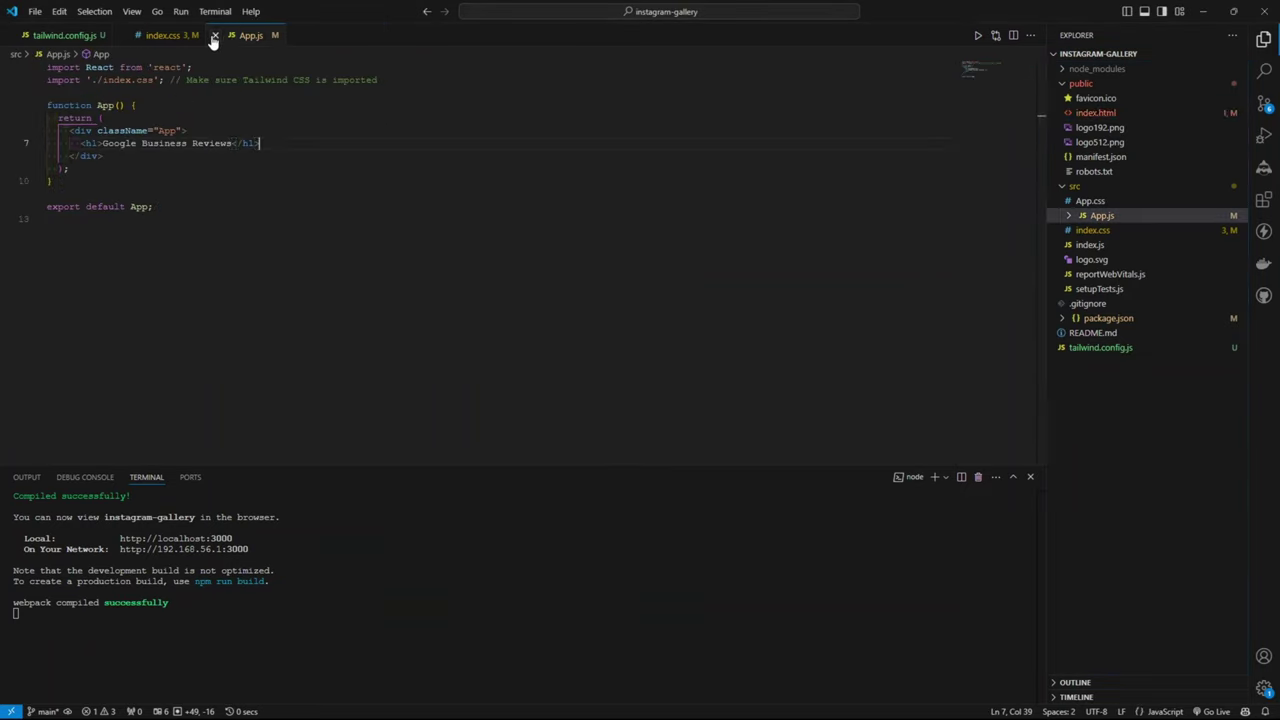
{"action": "left_click", "coordinate": [214, 35]}
{"action": "left_click", "coordinate": [128, 36]}
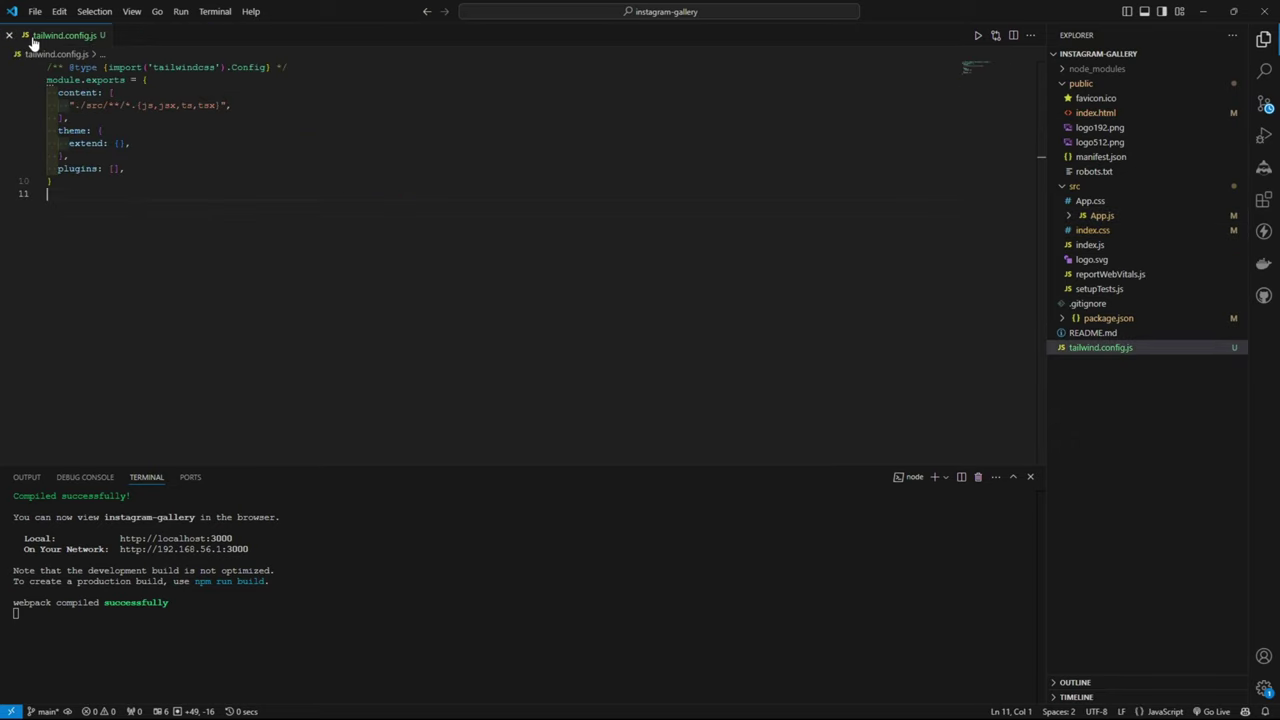
{"action": "left_click", "coordinate": [9, 35]}
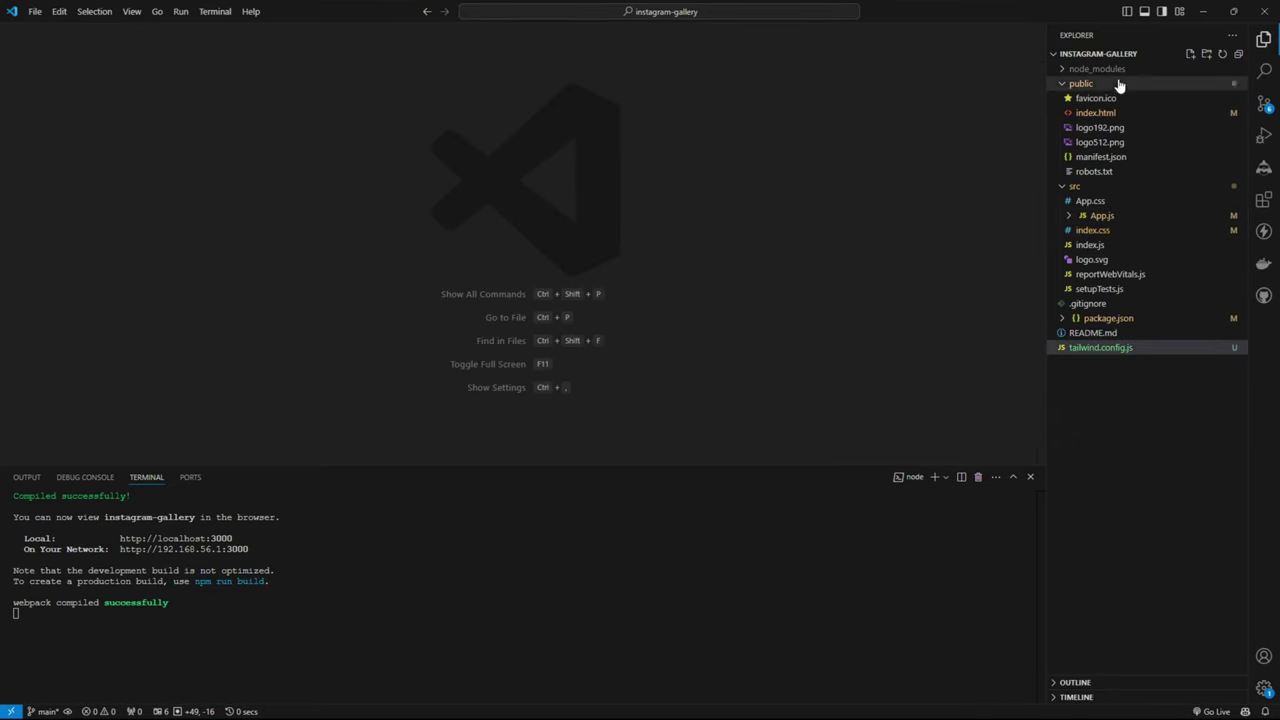
Collapse the src and public folders of the instagram-gallery project, and open index.html from the public folder.
{"action": "left_click", "coordinate": [1066, 190]}
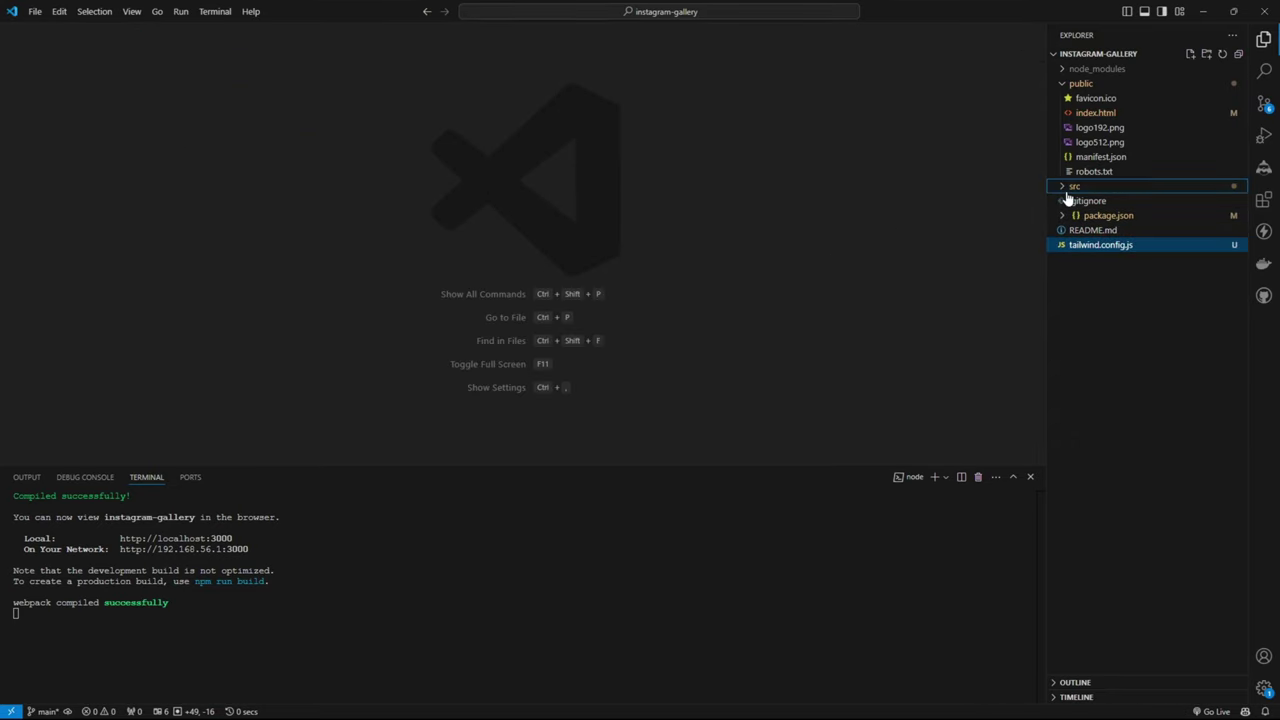
{"action": "left_click", "coordinate": [1066, 84]}
{"action": "left_click", "coordinate": [1095, 276]}
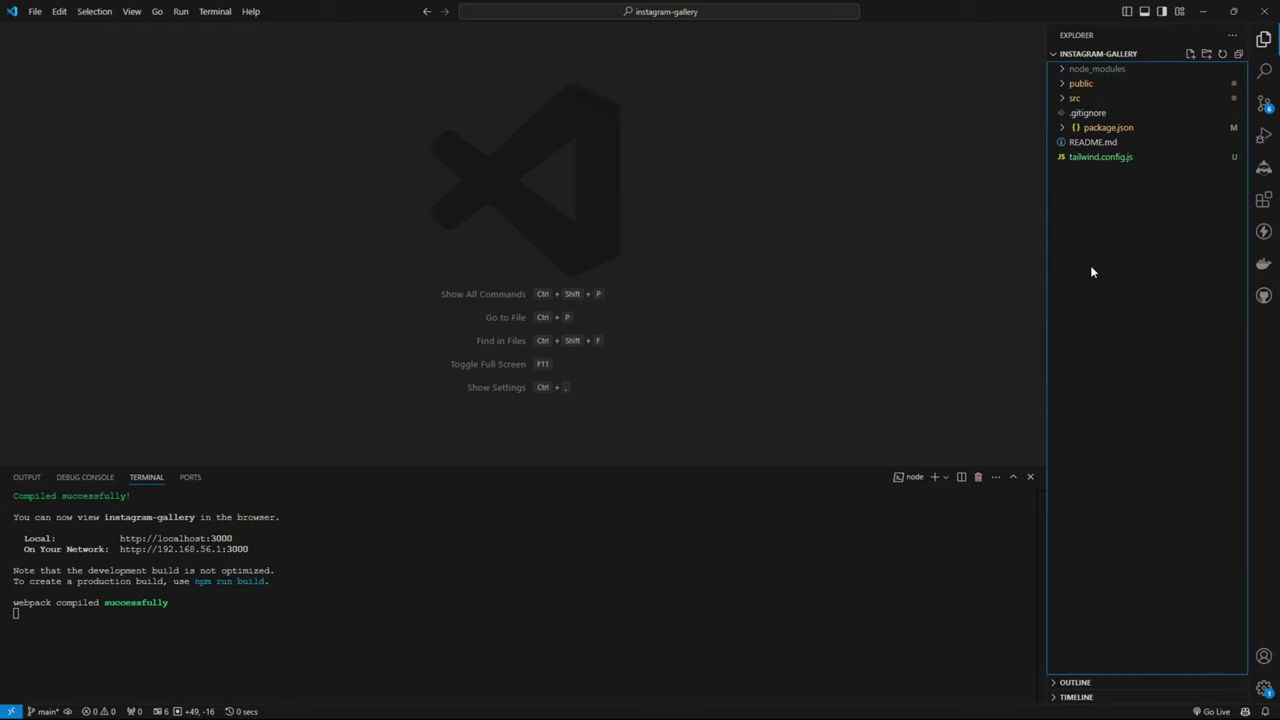
{"action": "left_click", "coordinate": [1078, 86]}
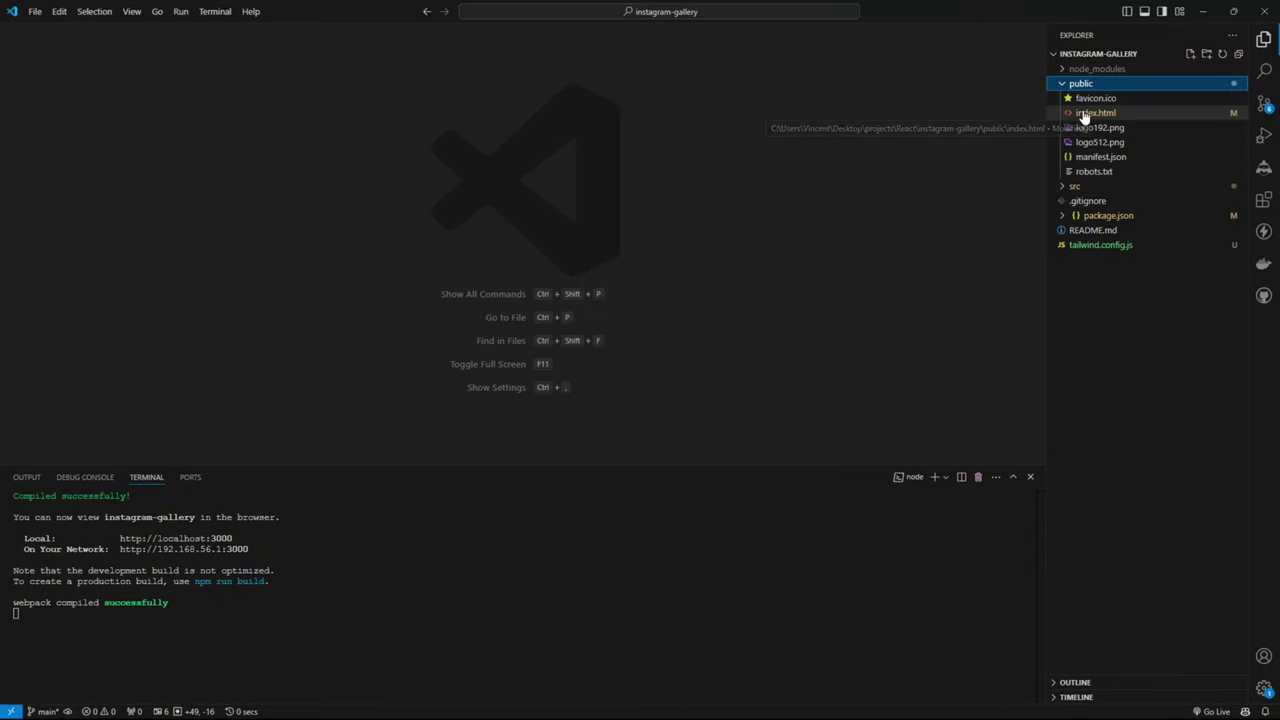
{"action": "left_click", "coordinate": [1086, 114]}
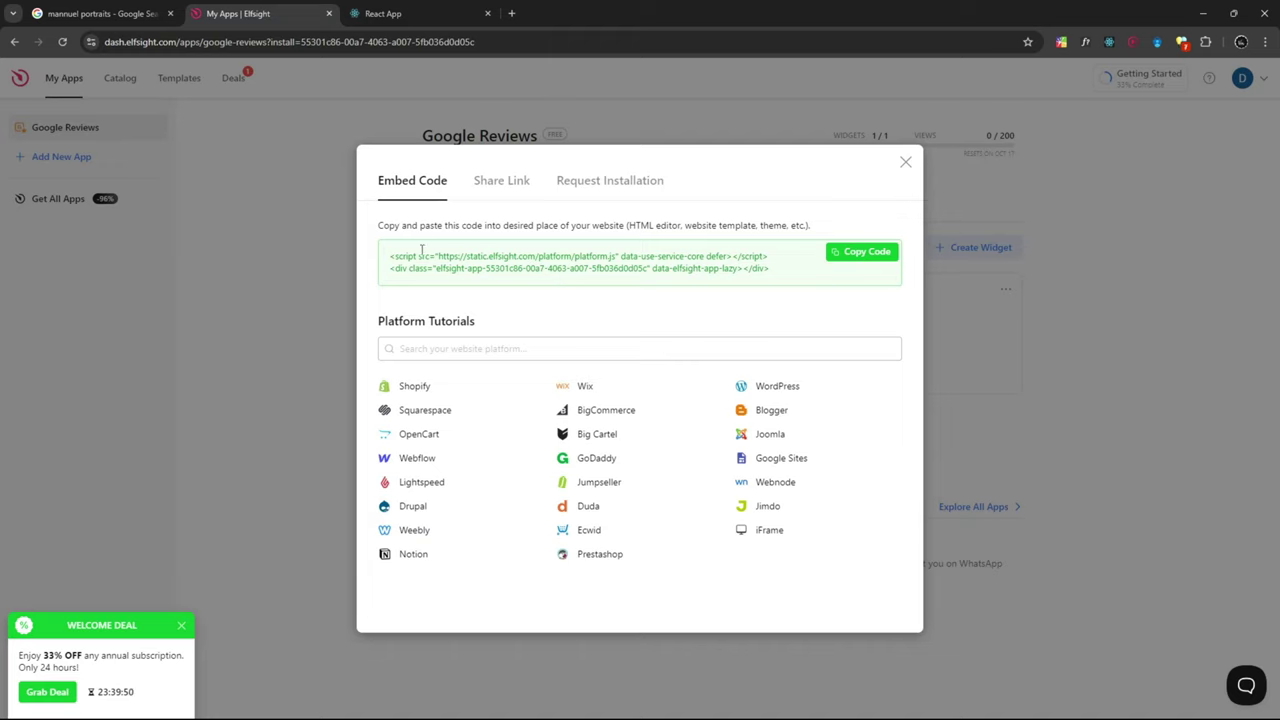
Copy the Elfsight embed code and paste it on the empty line above the closing body tag in the React project's public/index.html.
{"action": "left_click", "coordinate": [849, 257]}
{"action": "mouse_move", "coordinate": [788, 715]}
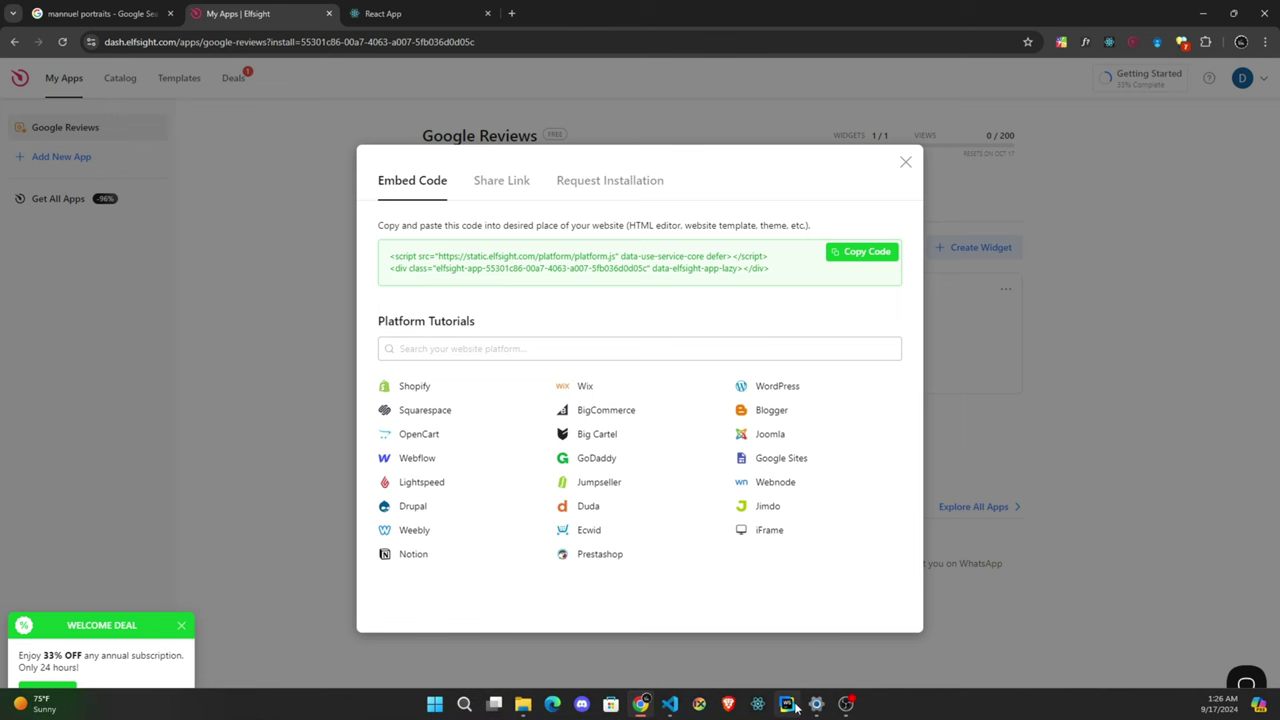
{"action": "left_click", "coordinate": [670, 704]}
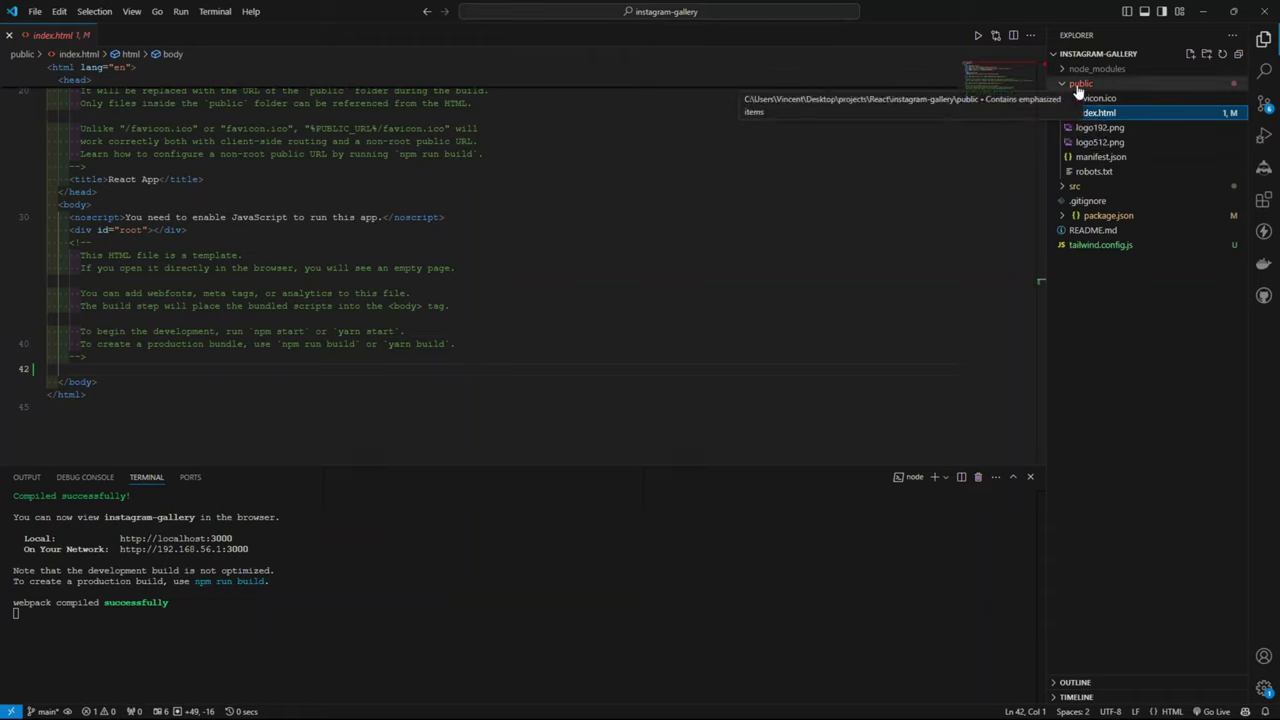
{"action": "left_click", "coordinate": [87, 366]}
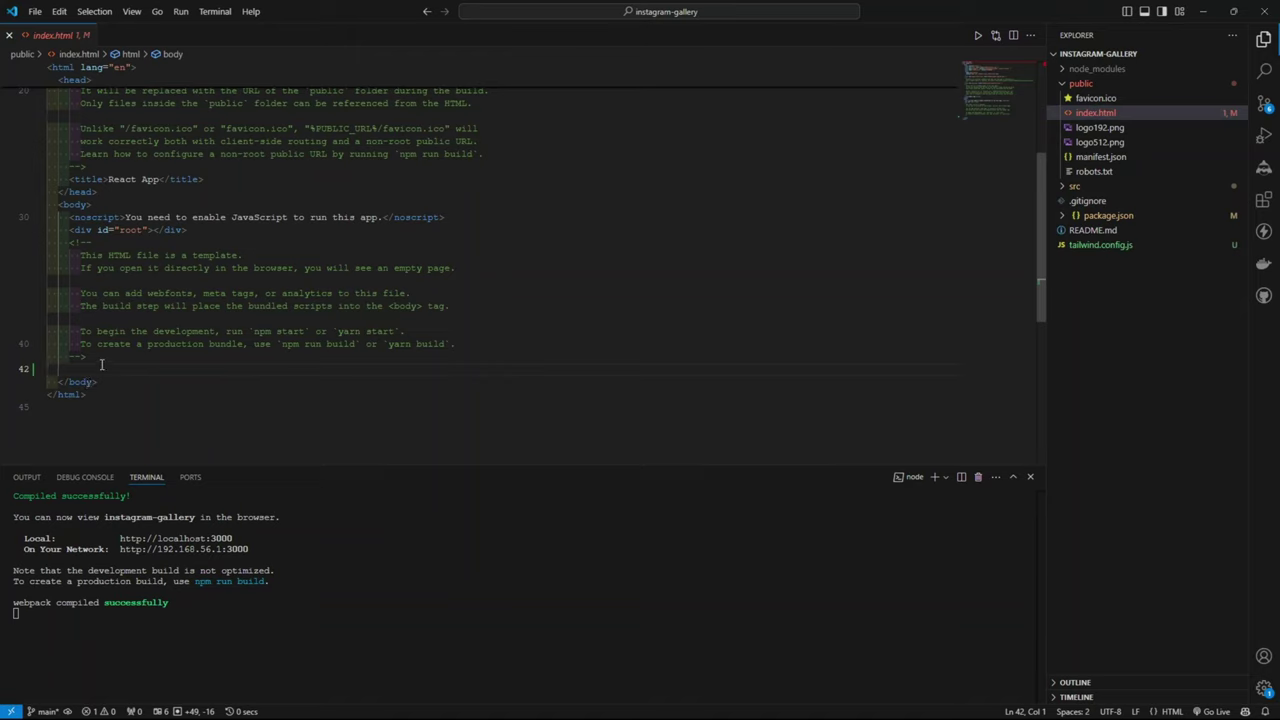
{"action": "key", "text": "ctrl+v"}
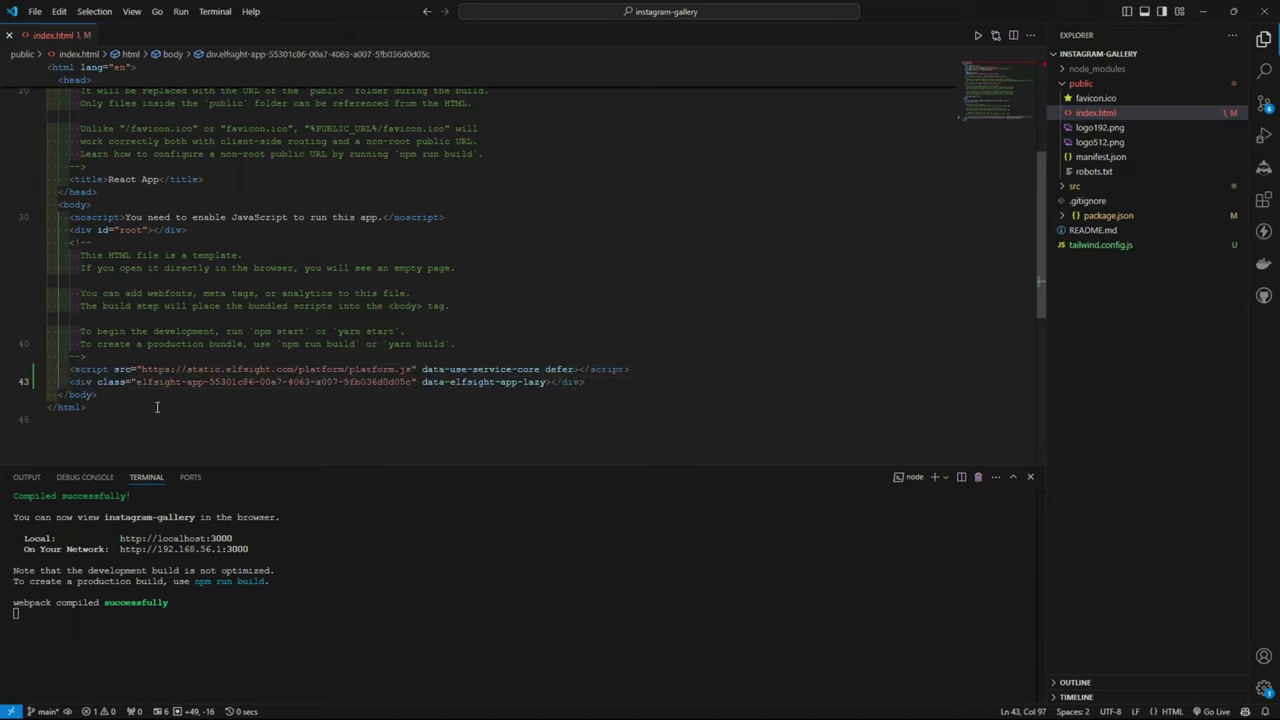
Examine the reviews widget on the React app at localhost:3000 and compare it with the Elfsight embed code.
{"action": "left_click", "coordinate": [243, 255]}
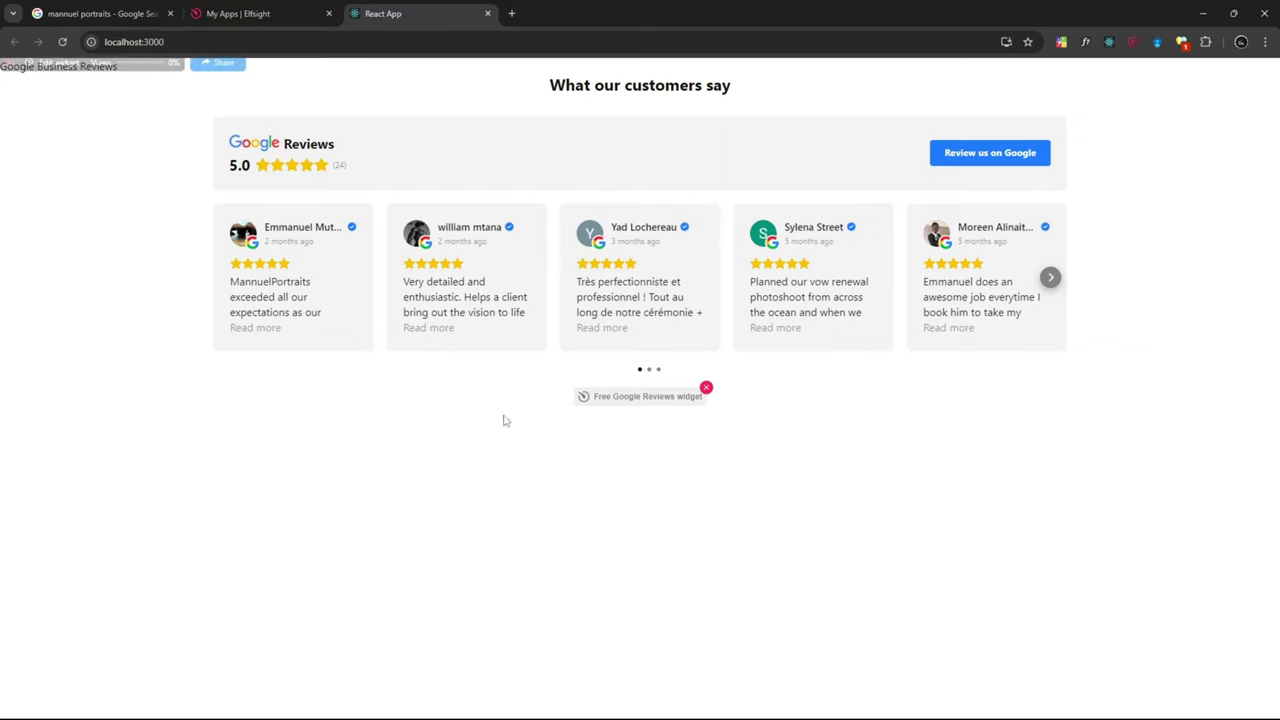
{"action": "left_click", "coordinate": [252, 14]}
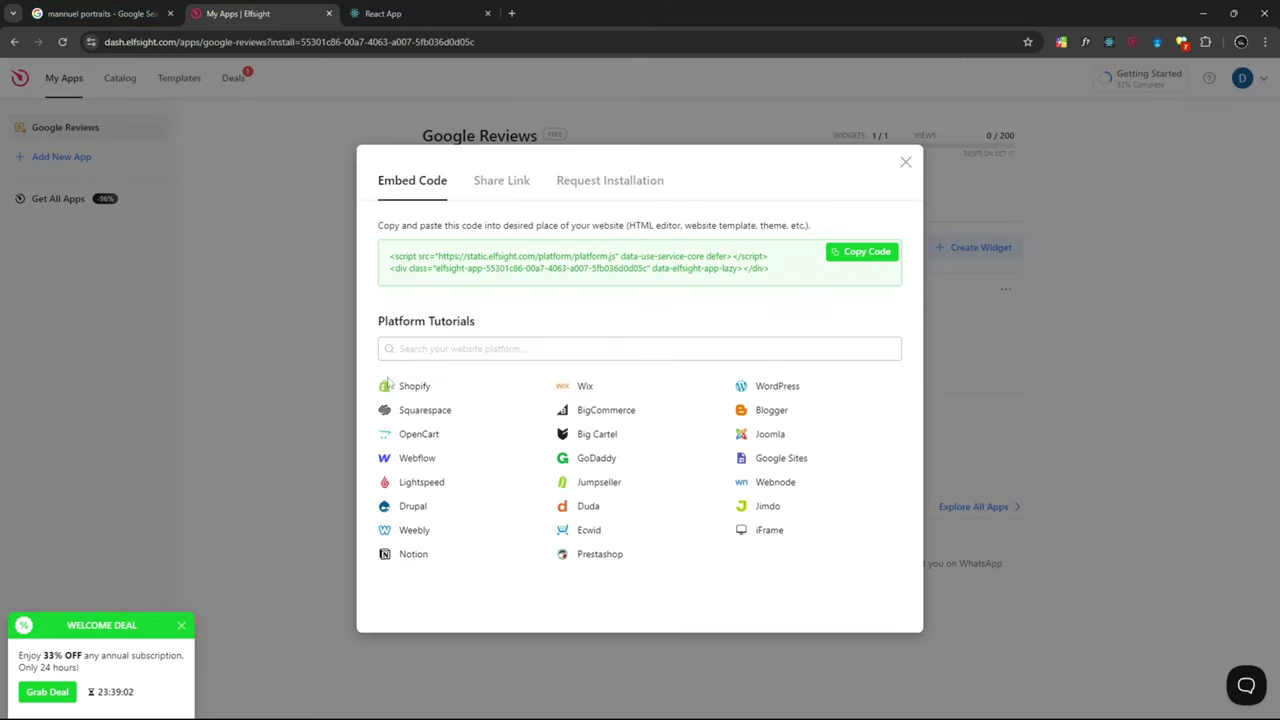
{"action": "left_click", "coordinate": [385, 13]}
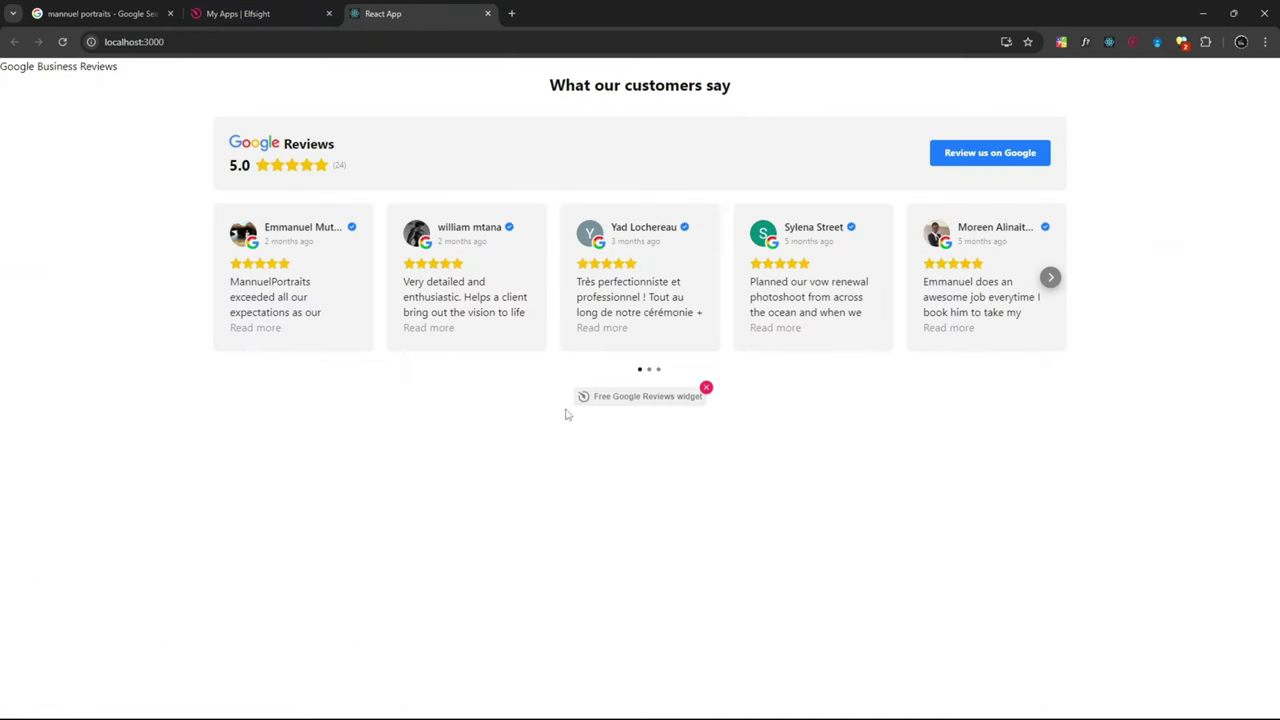